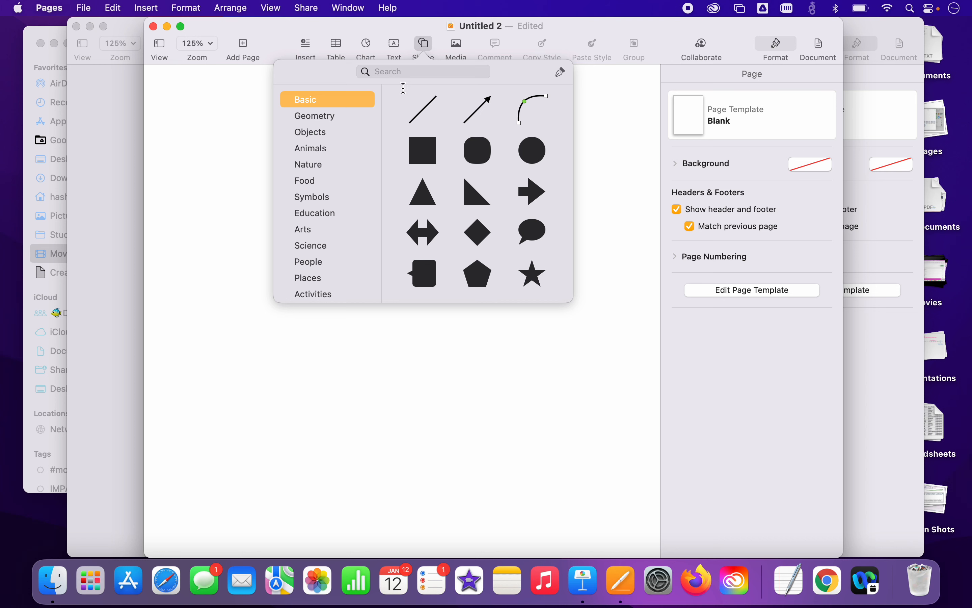
# Step: Search the shape library for "fire" and insert the campfire shape with flames over crossed logs
pyautogui.click(397, 72)
pyautogui.write('fire')
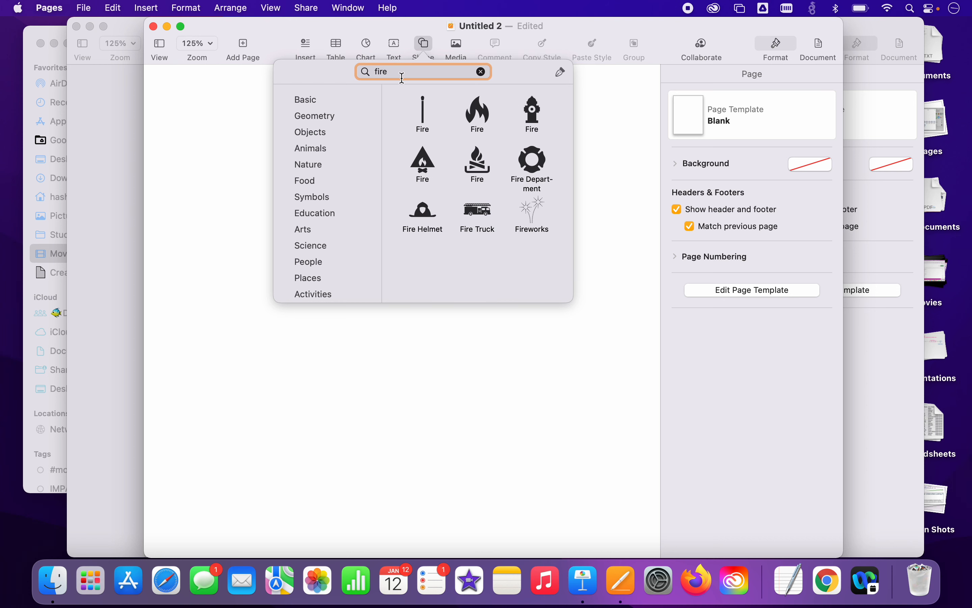
pyautogui.click(484, 166)
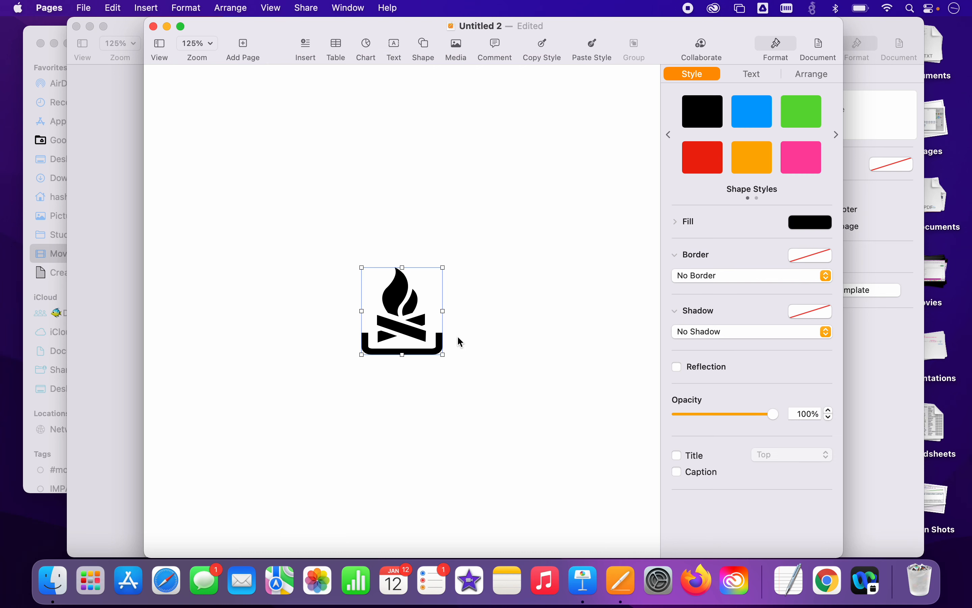
pyautogui.click(477, 363)
pyautogui.moveTo(466, 381); pyautogui.dragTo(208, 151)
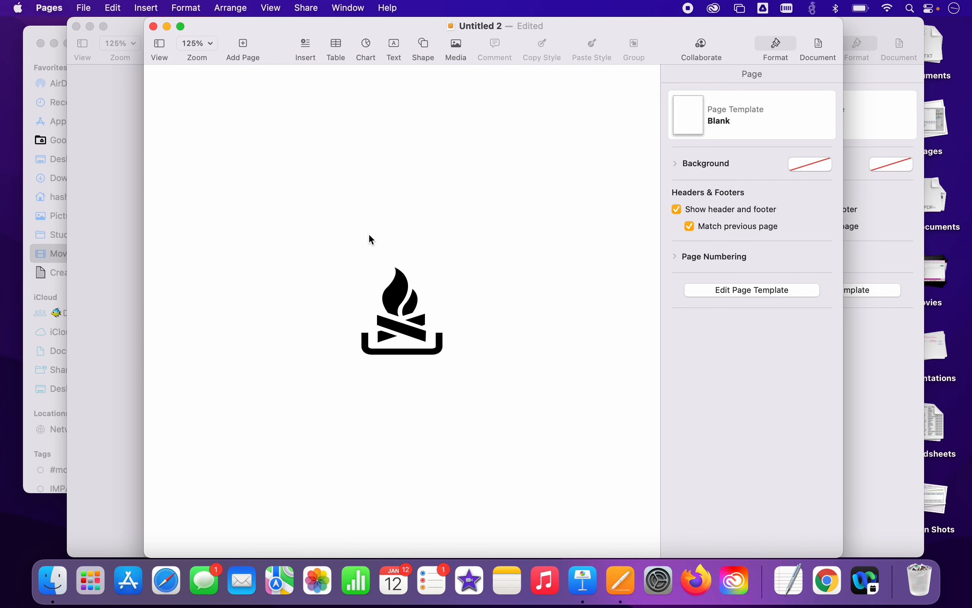
# Step: Enlarge the campfire shape to fill most of the visible page and position it near the middle
pyautogui.click(405, 291)
pyautogui.moveTo(404, 291); pyautogui.dragTo(265, 137)
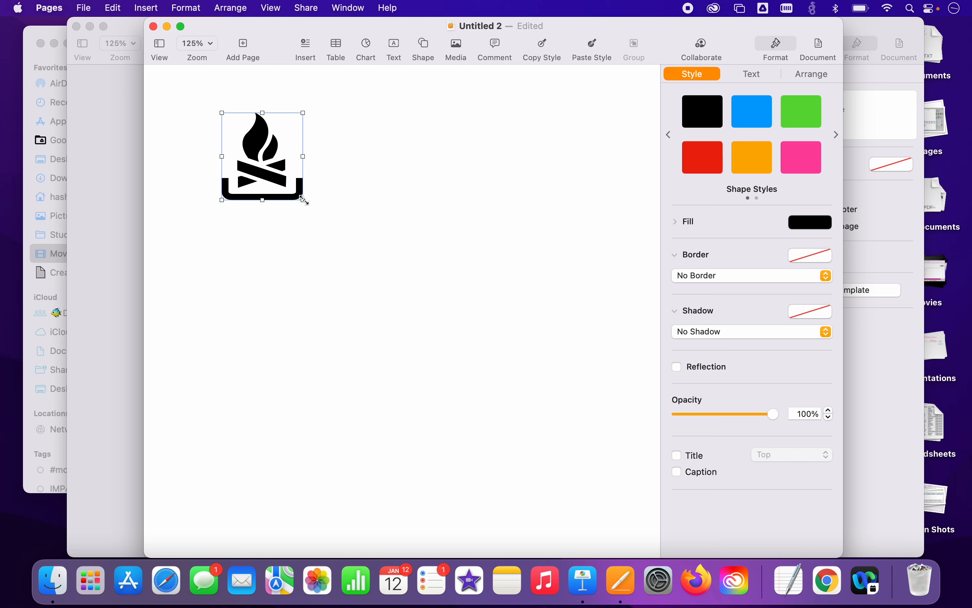
pyautogui.moveTo(304, 200); pyautogui.dragTo(568, 436)
pyautogui.click(605, 466)
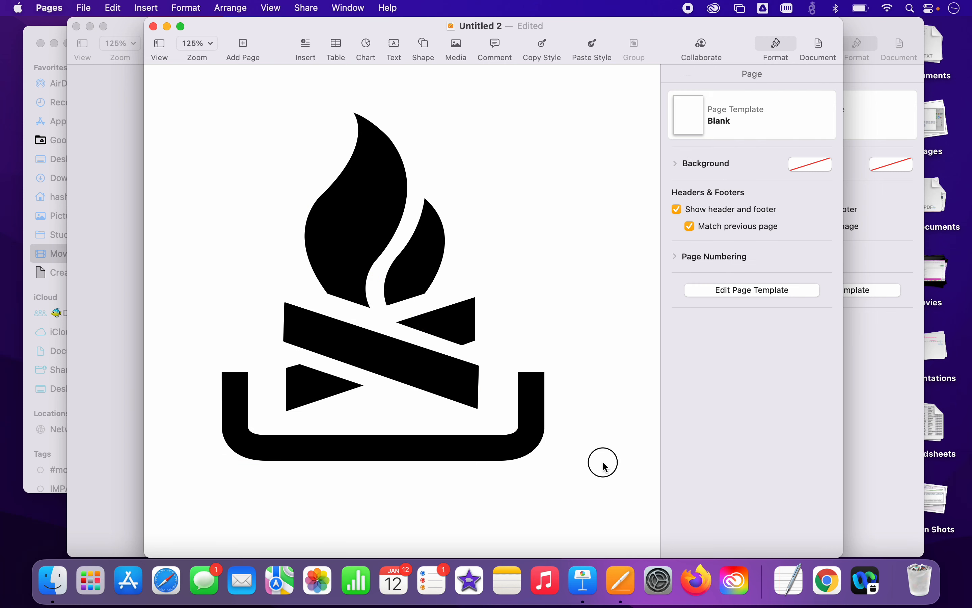
pyautogui.click(512, 450)
pyautogui.moveTo(512, 450); pyautogui.dragTo(543, 468)
pyautogui.click(601, 502)
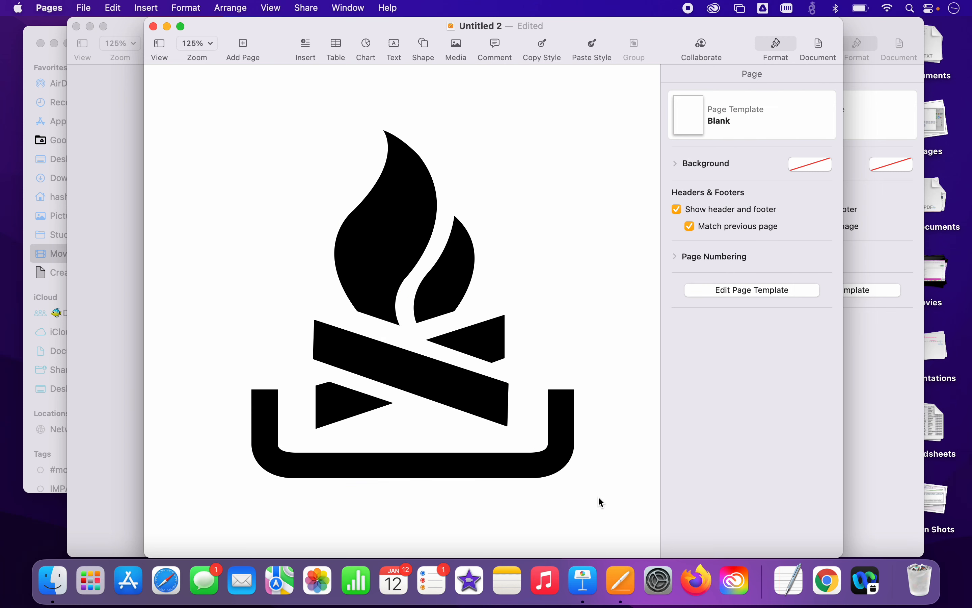
# Step: Break the campfire shape apart into its individual pieces and deselect them
pyautogui.rightClick(386, 363)
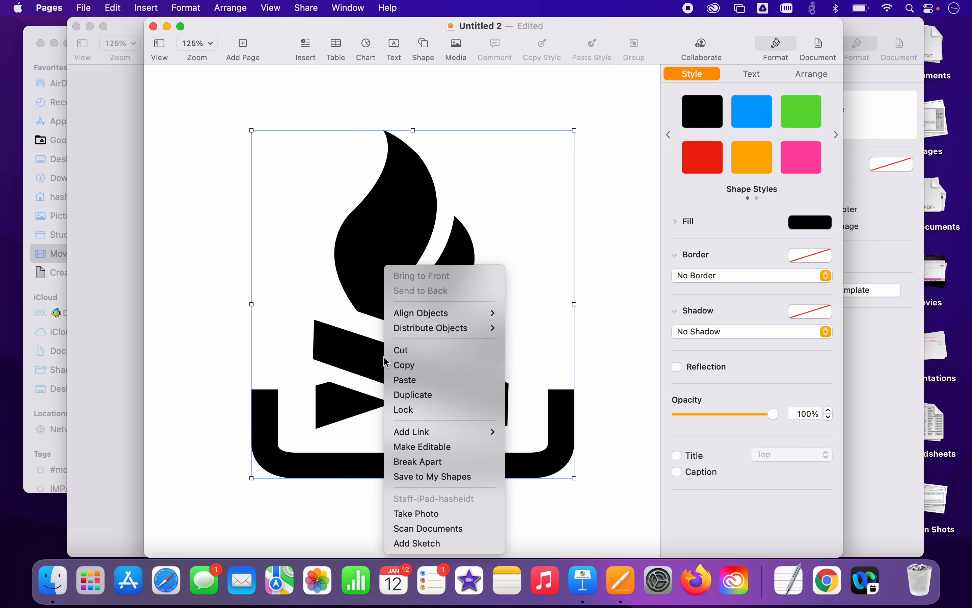
pyautogui.click(439, 462)
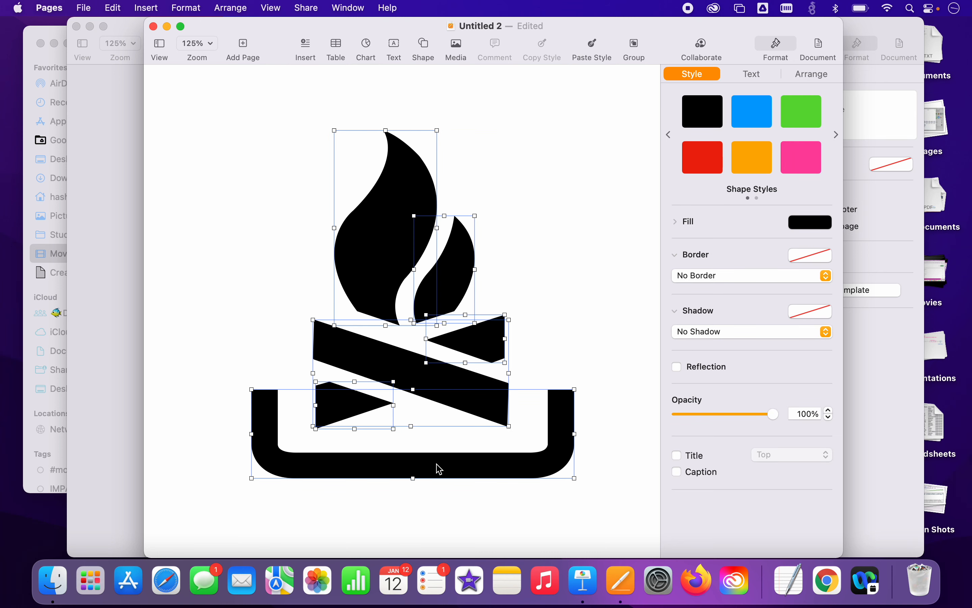
pyautogui.click(477, 499)
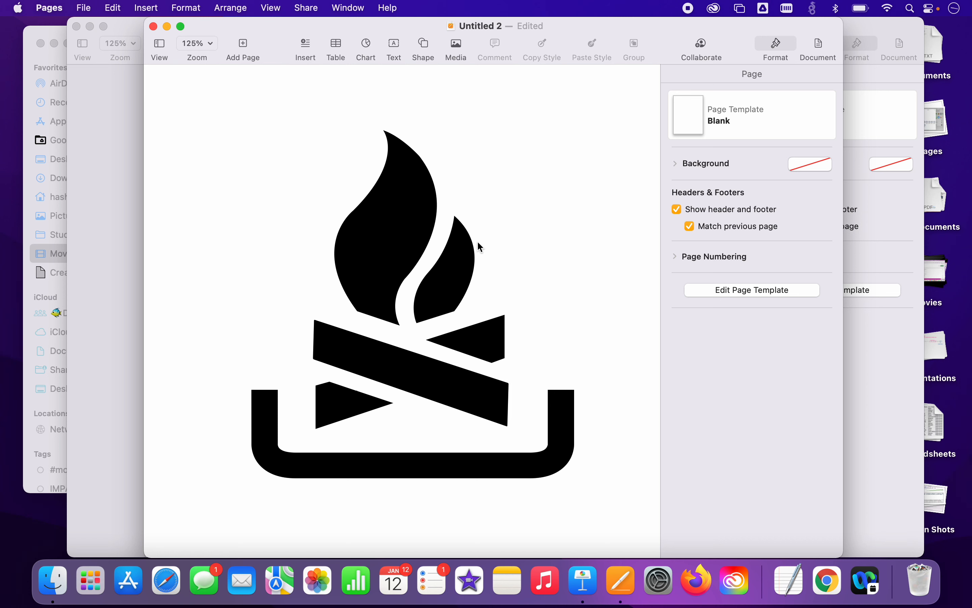
# Step: Select the large flame, expand its fill settings and view the preset colours without choosing one
pyautogui.click(413, 245)
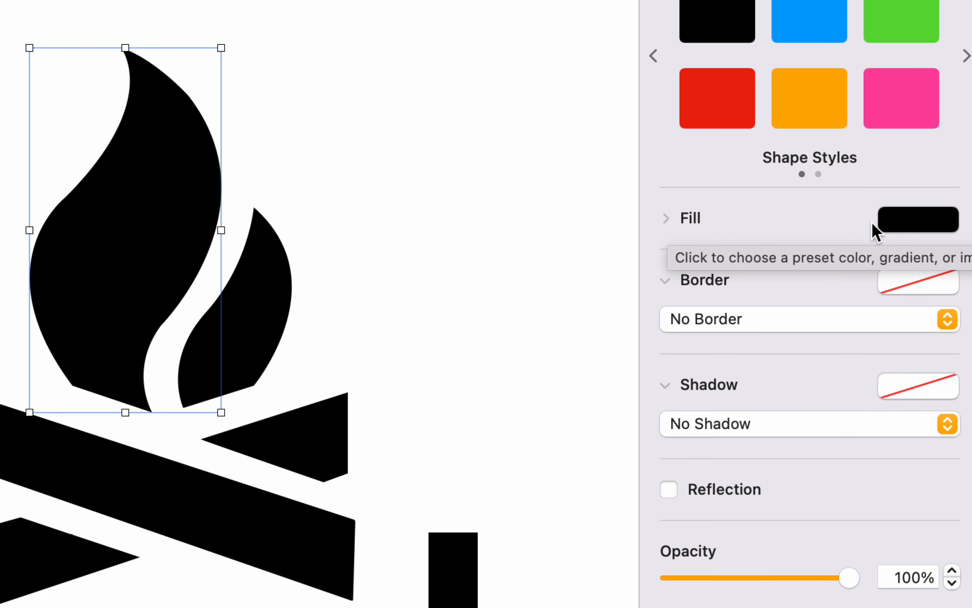
pyautogui.click(666, 221)
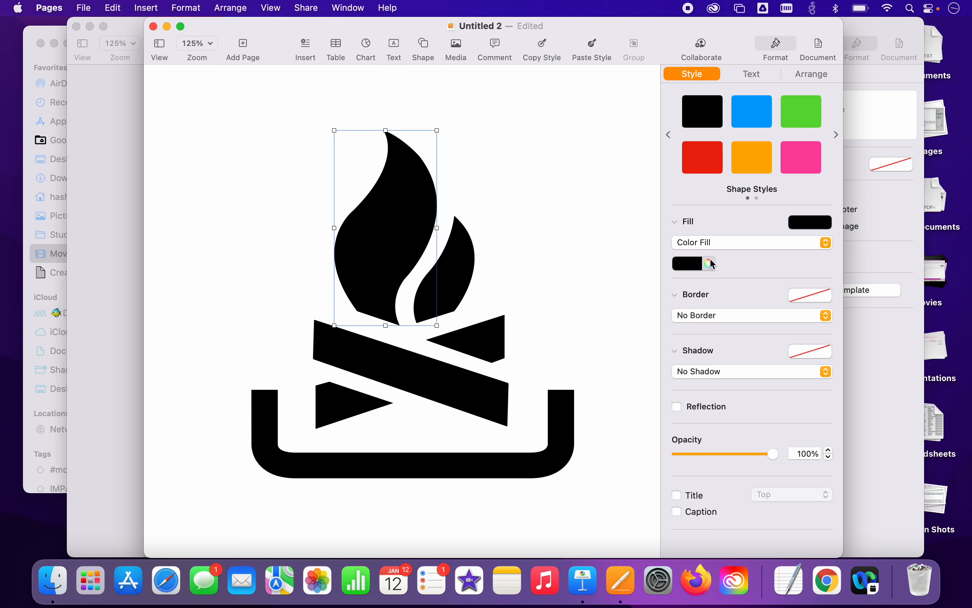
pyautogui.click(696, 264)
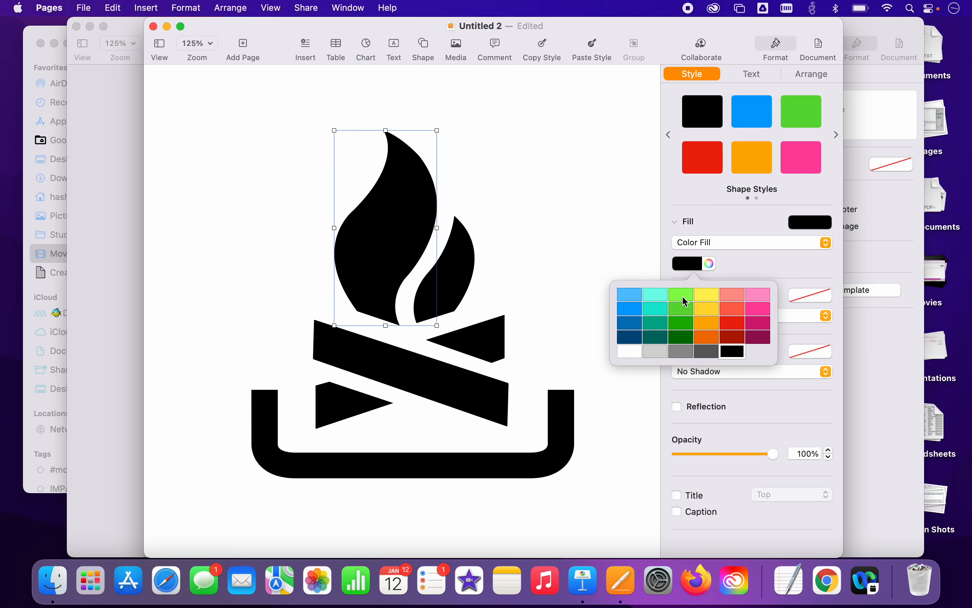
pyautogui.click(732, 260)
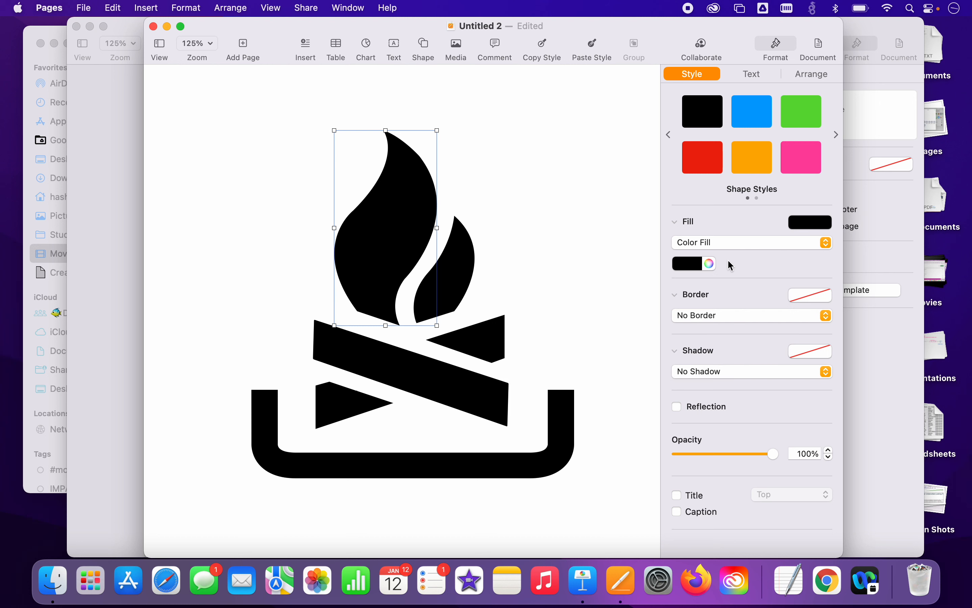
# Step: Browse the colour picker modes and fill the large flame with pencil colours, ending on Cantaloupe
pyautogui.click(710, 265)
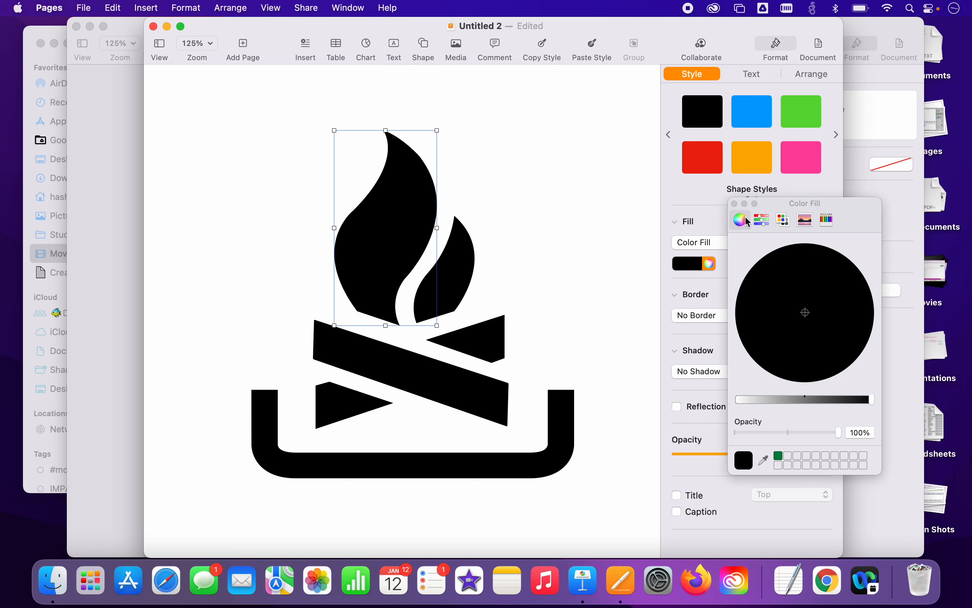
pyautogui.click(763, 225)
pyautogui.click(784, 220)
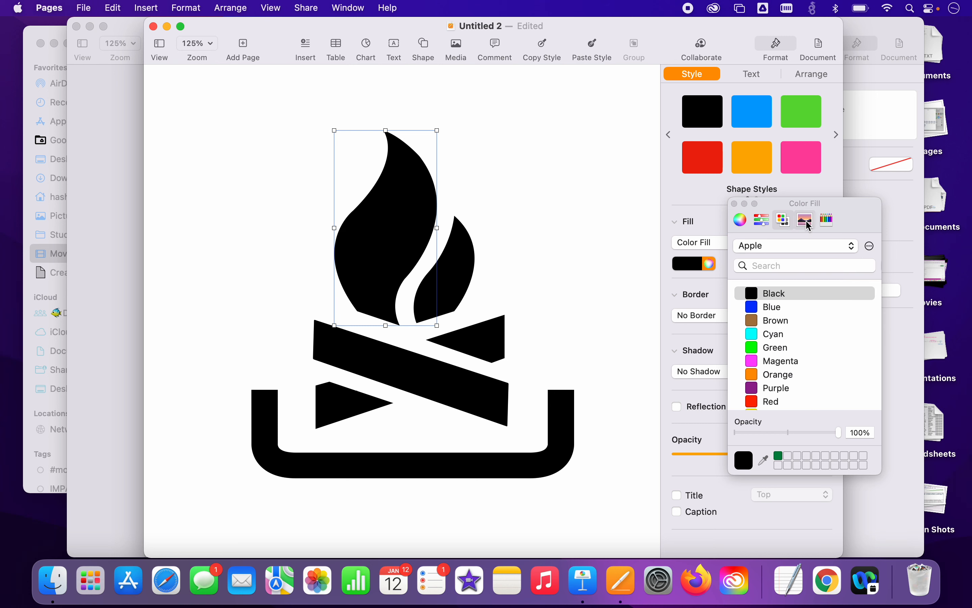
pyautogui.click(805, 220)
pyautogui.click(828, 221)
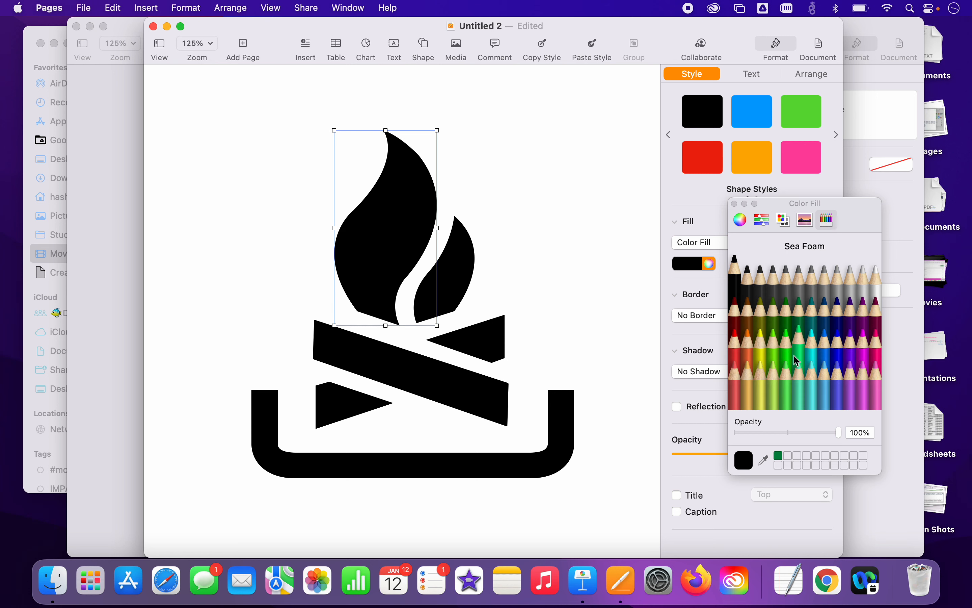
pyautogui.click(774, 342)
pyautogui.click(749, 354)
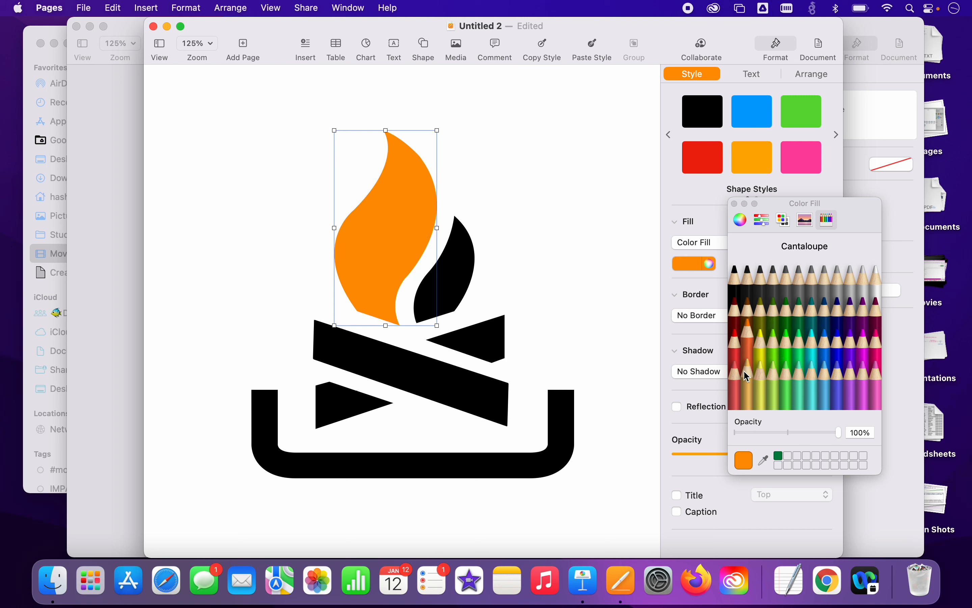
pyautogui.click(747, 386)
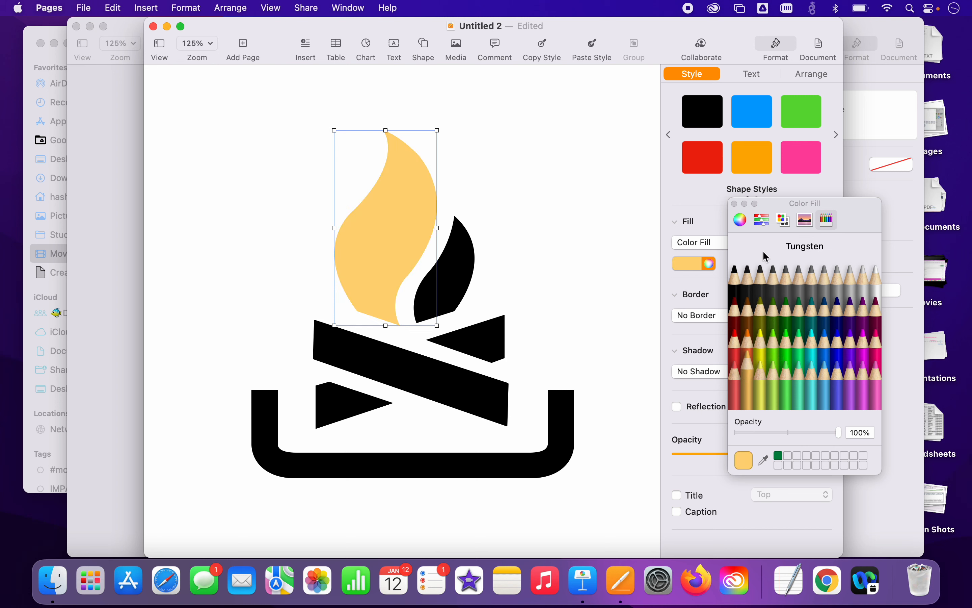
pyautogui.click(736, 204)
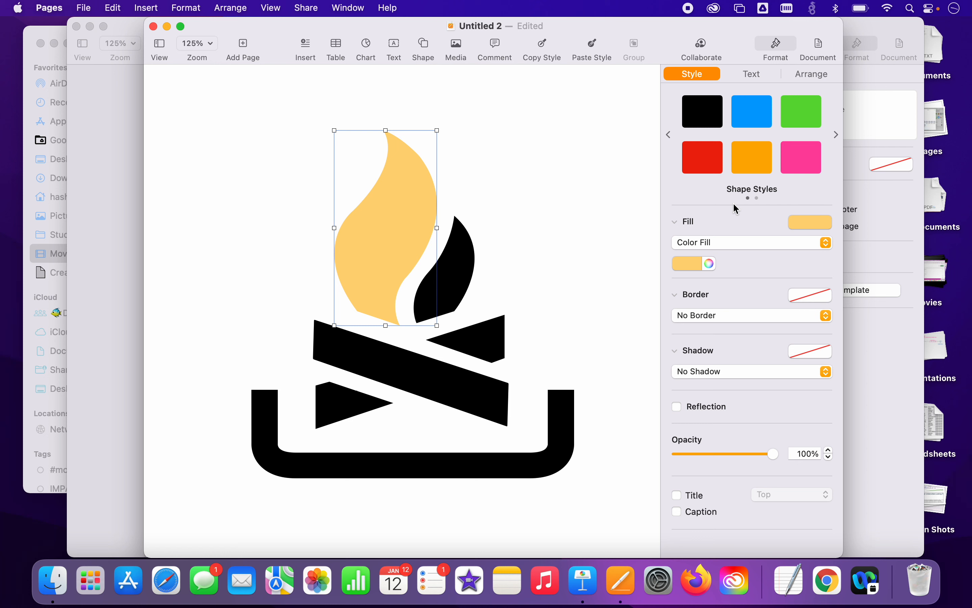
# Step: Change the large flame to a Gradient Fill and set the gradient's first colour to yellow
pyautogui.click(700, 244)
pyautogui.click(700, 255)
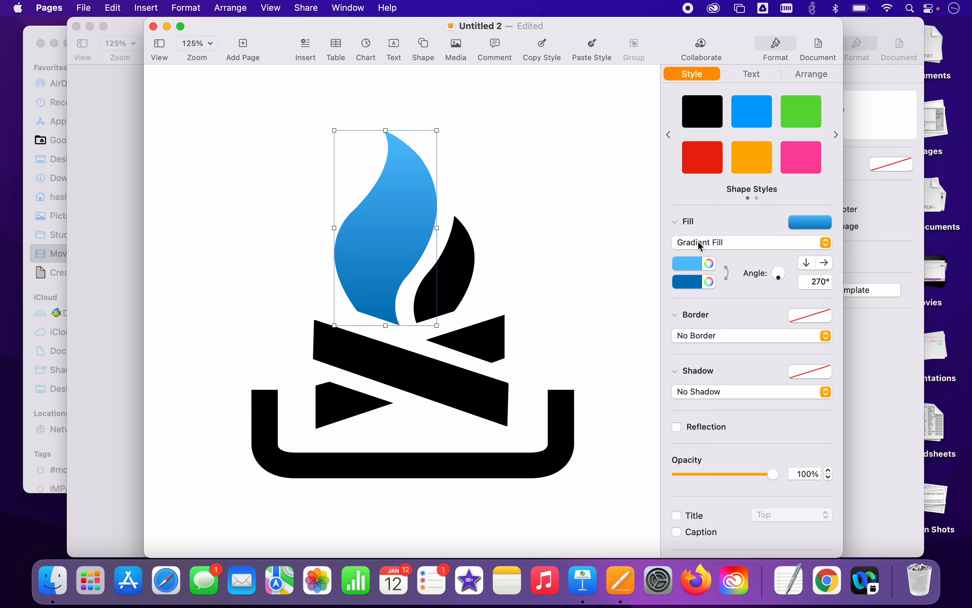
pyautogui.click(700, 265)
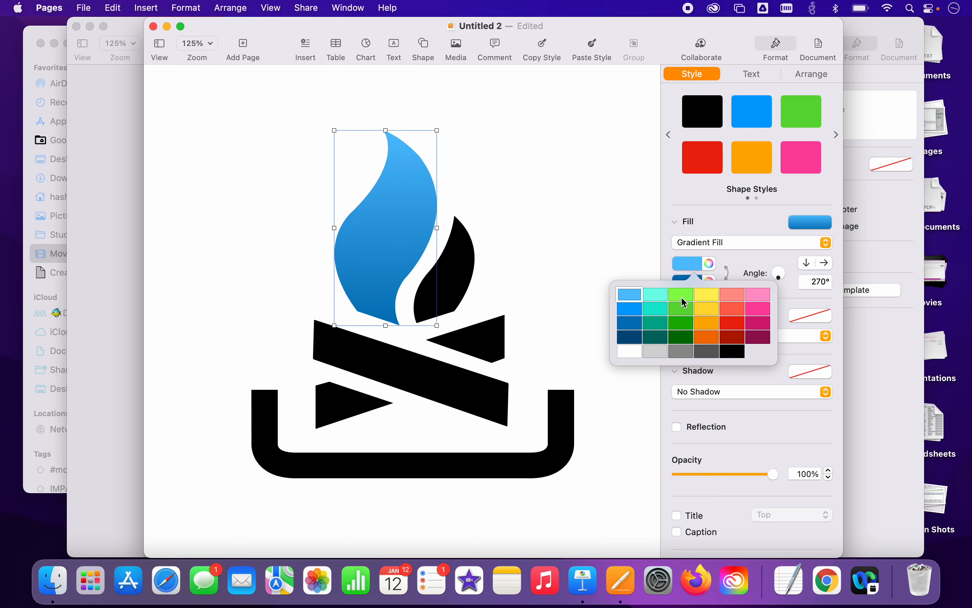
pyautogui.click(708, 302)
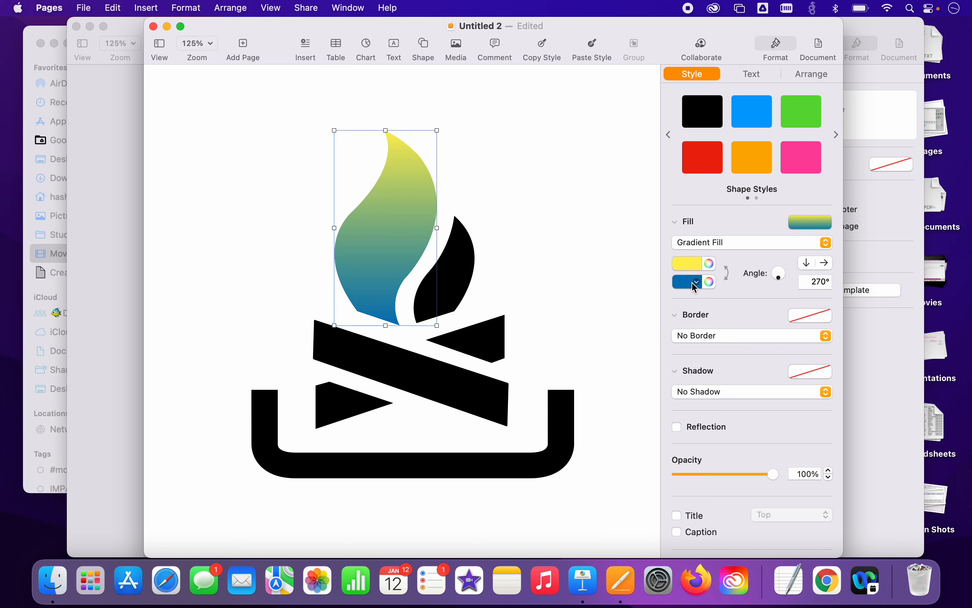
# Step: Try progressively darker reds for the large flame gradient's second colour, ending on dark red
pyautogui.click(697, 285)
pyautogui.click(724, 329)
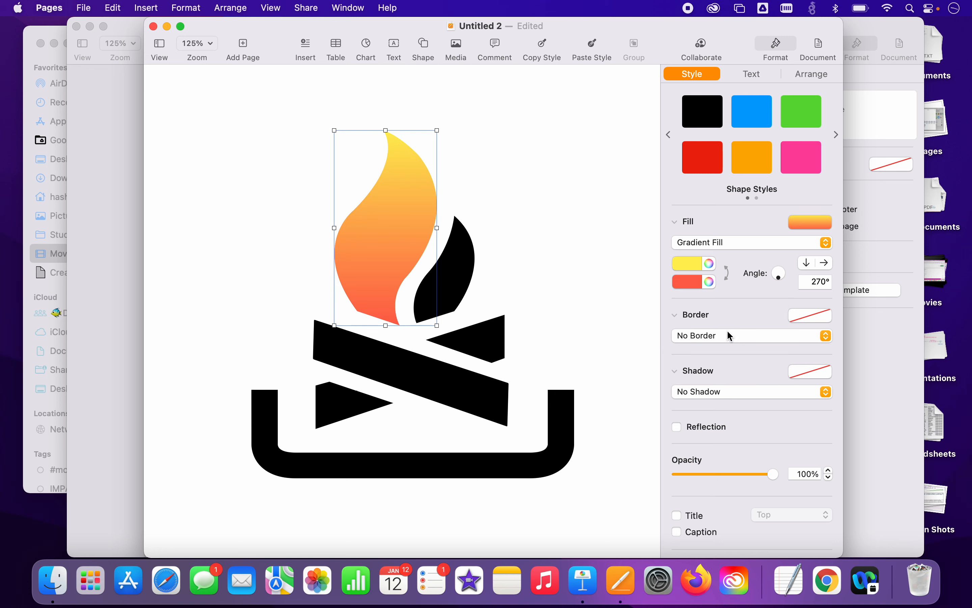
pyautogui.click(697, 286)
pyautogui.click(732, 341)
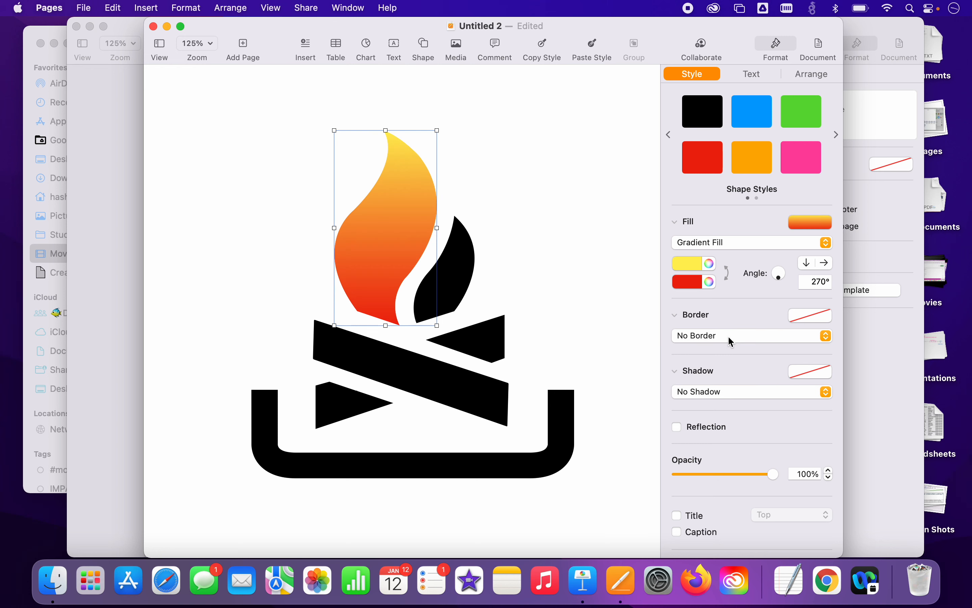
pyautogui.click(697, 286)
pyautogui.click(732, 356)
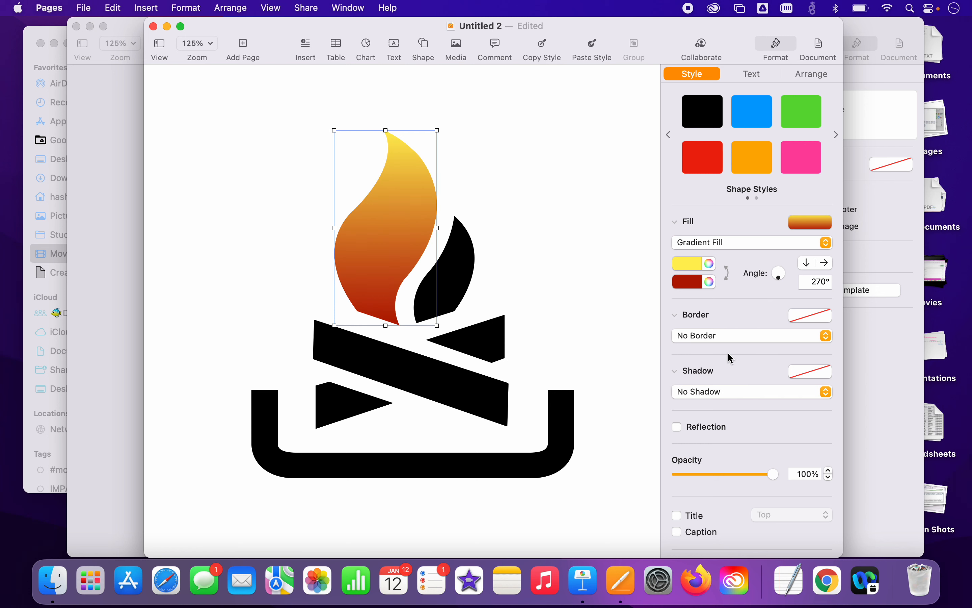
# Step: Copy the large flame's style and paste it onto the small flame
pyautogui.click(467, 274)
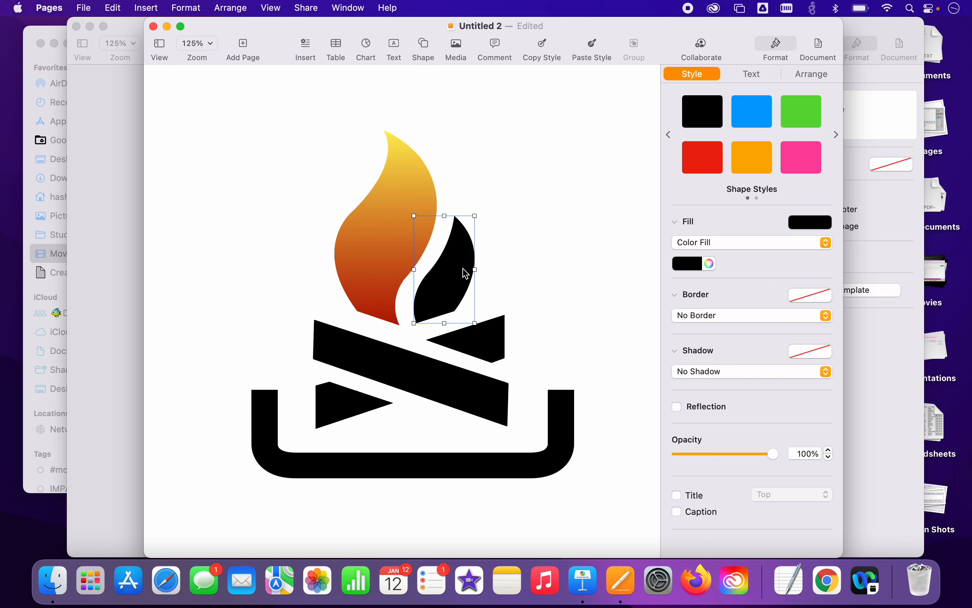
pyautogui.click(402, 223)
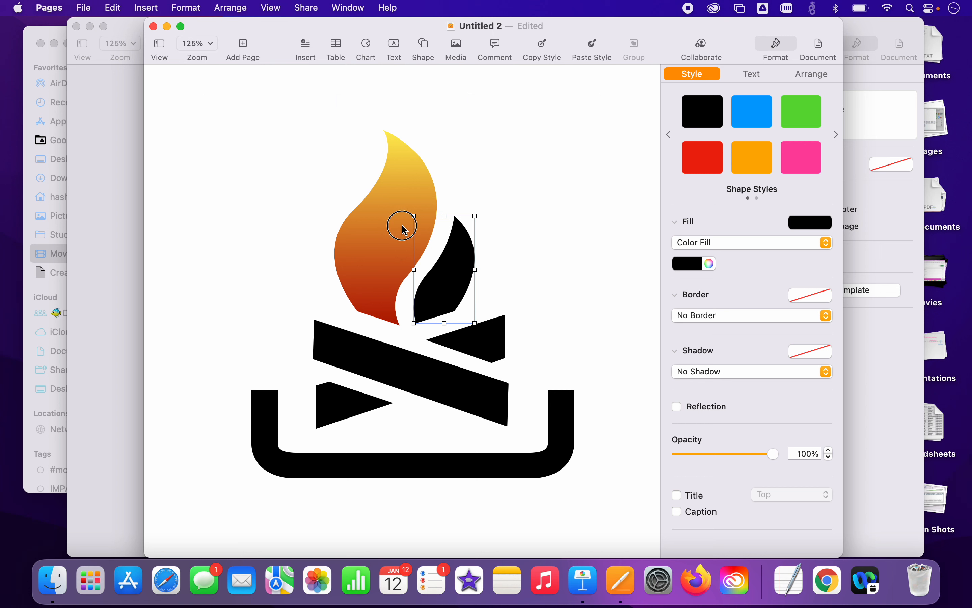
pyautogui.click(539, 48)
pyautogui.click(465, 255)
pyautogui.click(593, 47)
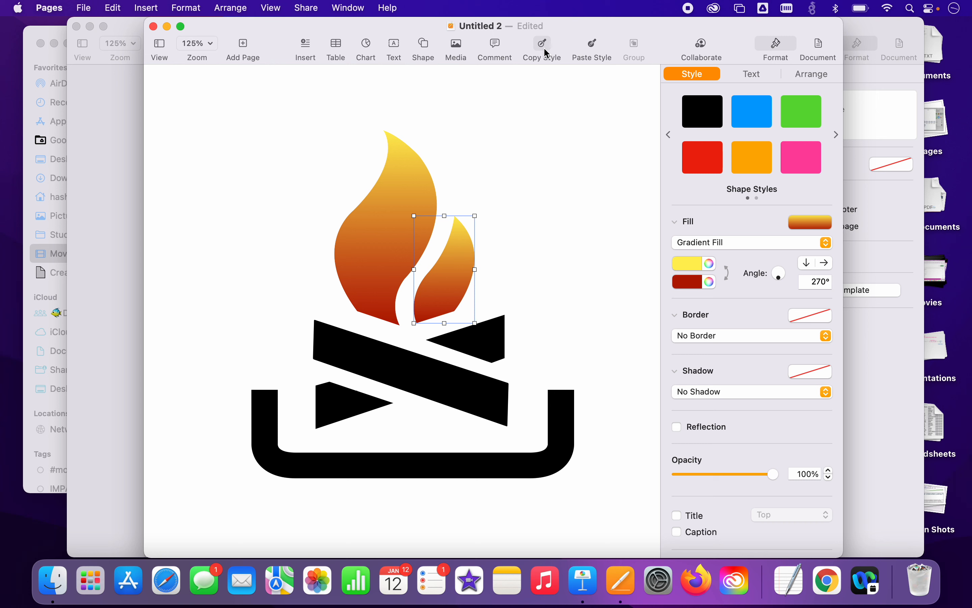
pyautogui.rightClick(657, 34)
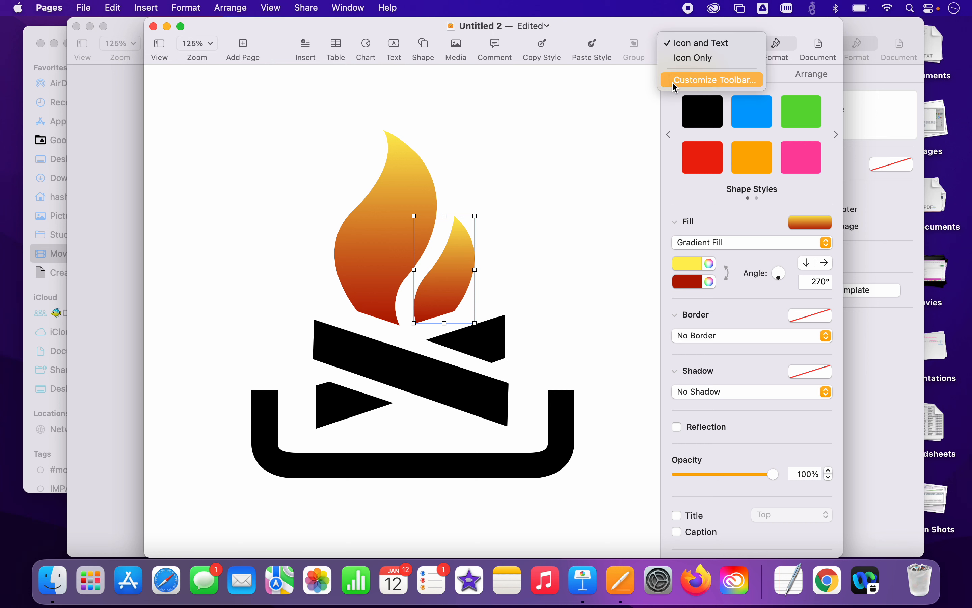
pyautogui.click(577, 149)
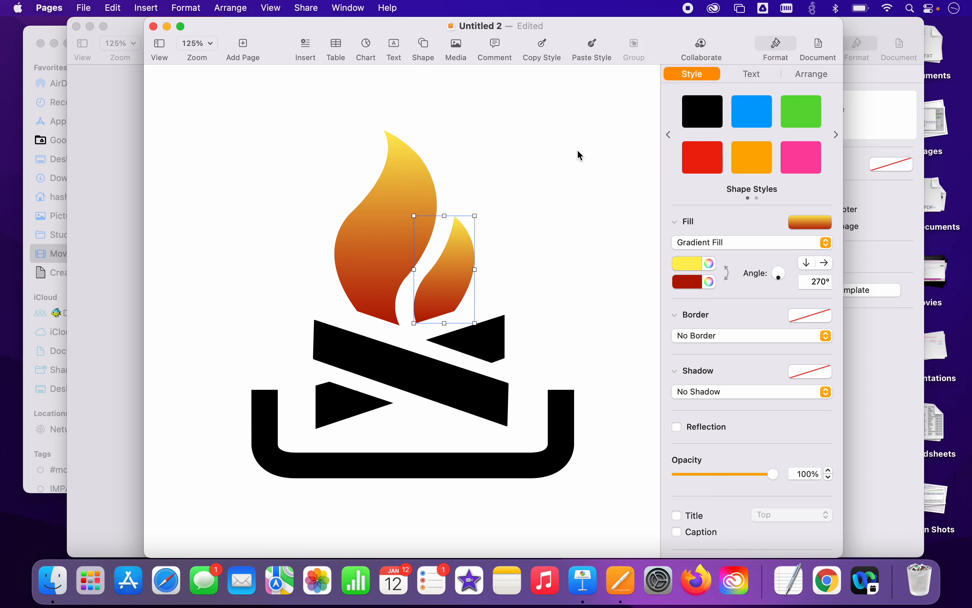
pyautogui.click(537, 242)
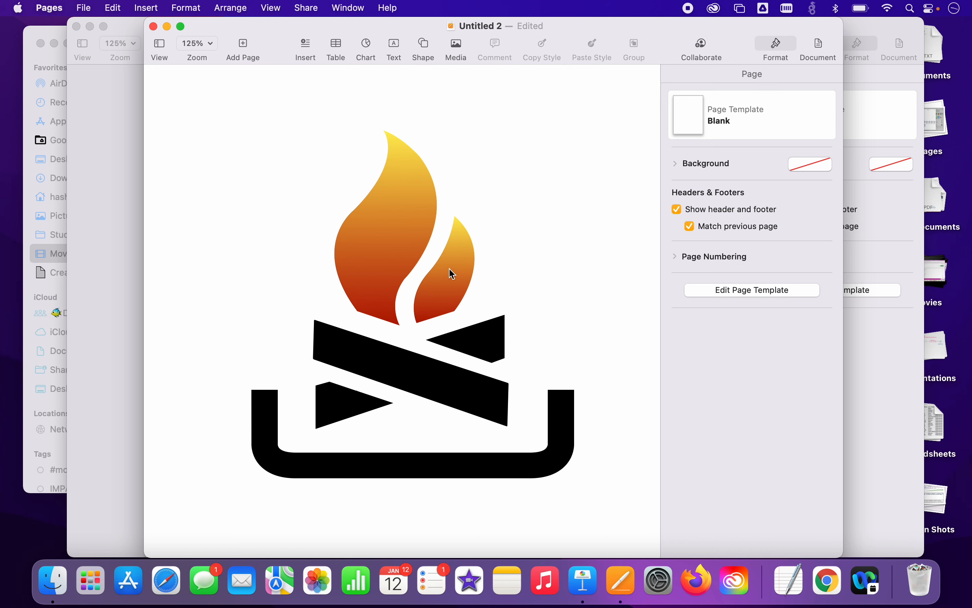
# Step: Swap the gradient colours of both the large and small flames so red is at the top and yellow at the bottom
pyautogui.click(407, 222)
pyautogui.click(727, 274)
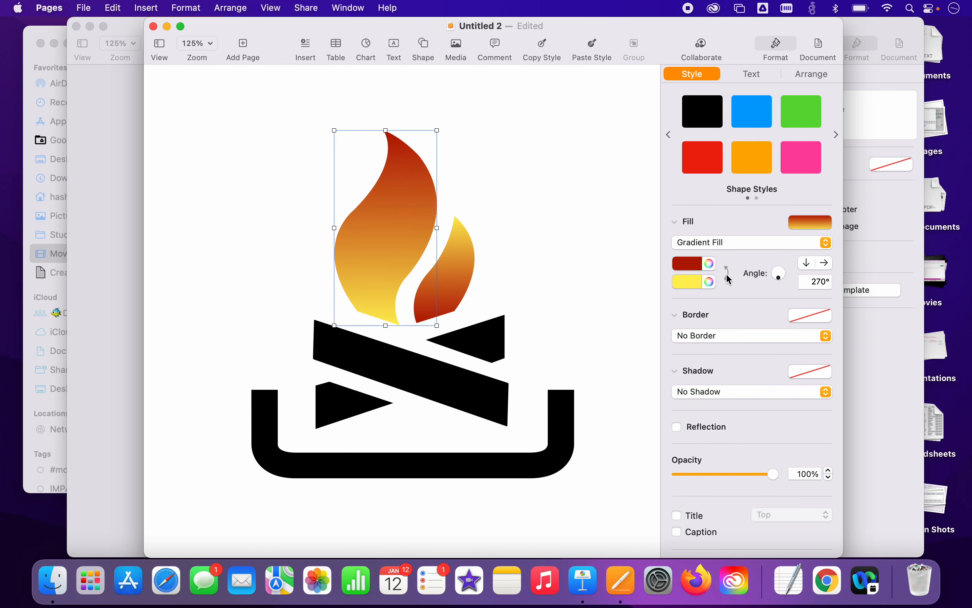
pyautogui.click(460, 268)
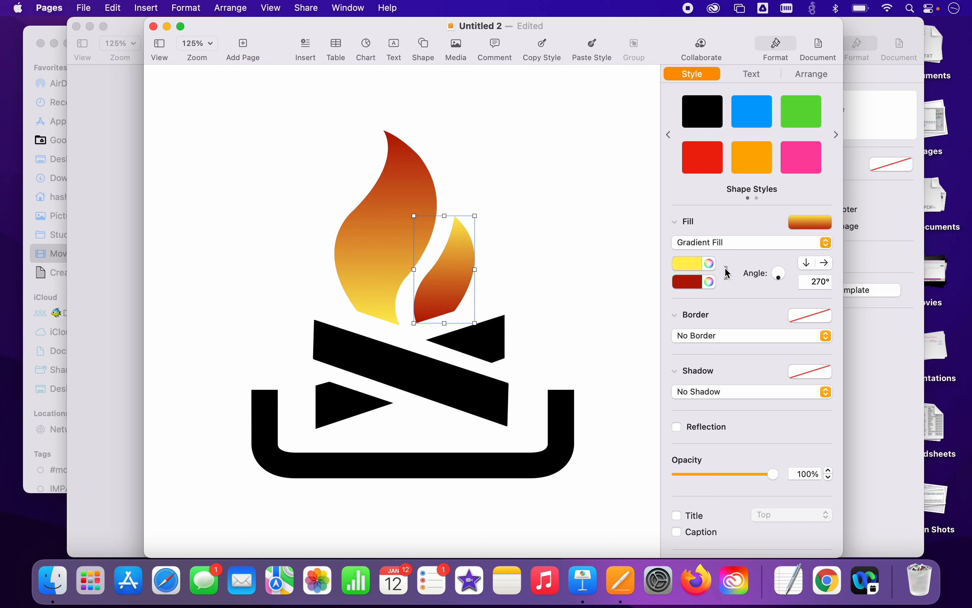
pyautogui.click(728, 271)
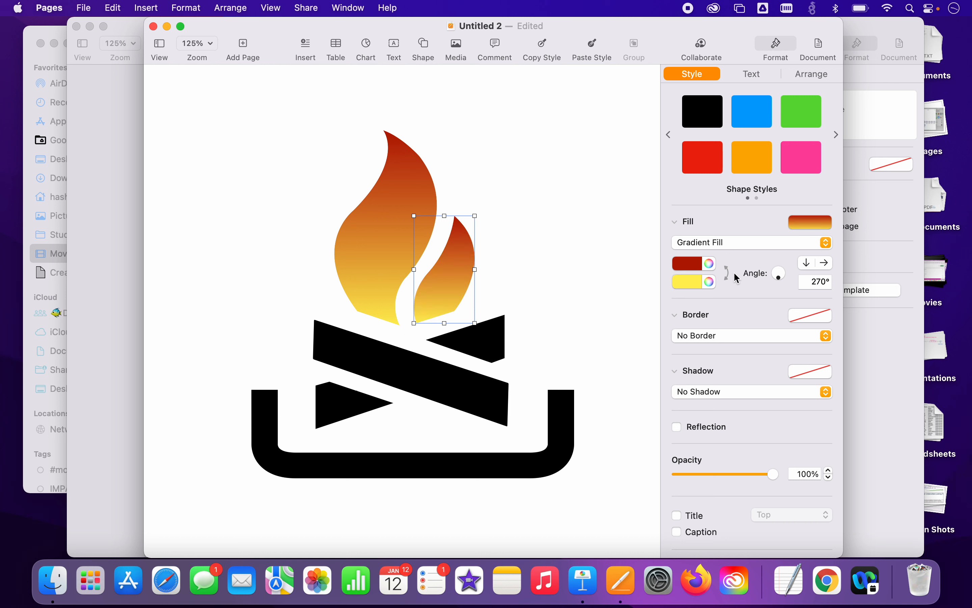
# Step: Try an Advanced Gradient Fill on the small flame, switching between linear and radial and adjusting the gradient blend point
pyautogui.moveTo(777, 276)
pyautogui.mouseDown()
pyautogui.moveTo(786, 271)
pyautogui.moveTo(777, 277)
pyautogui.mouseUp()
pyautogui.click(703, 243)
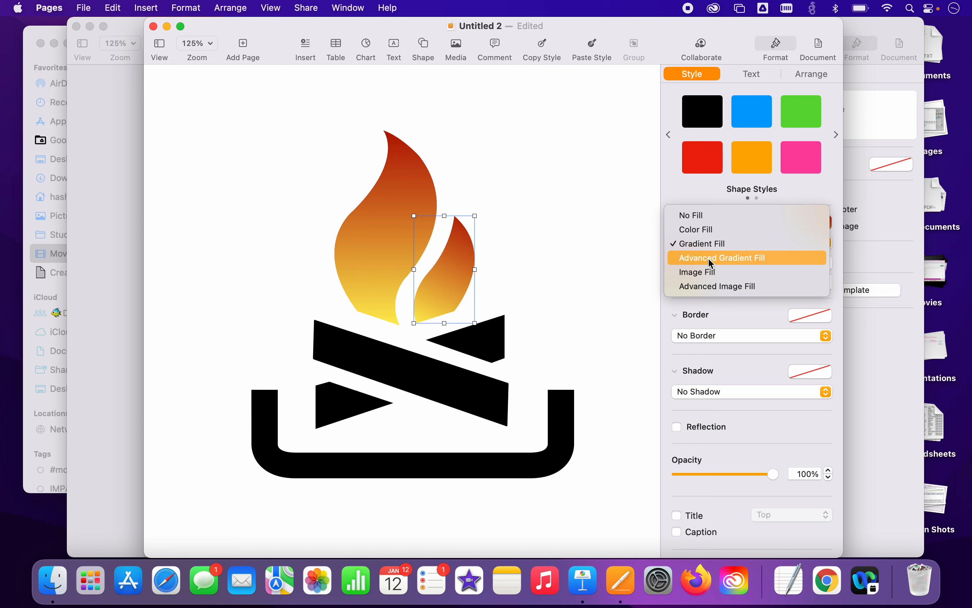
pyautogui.click(709, 261)
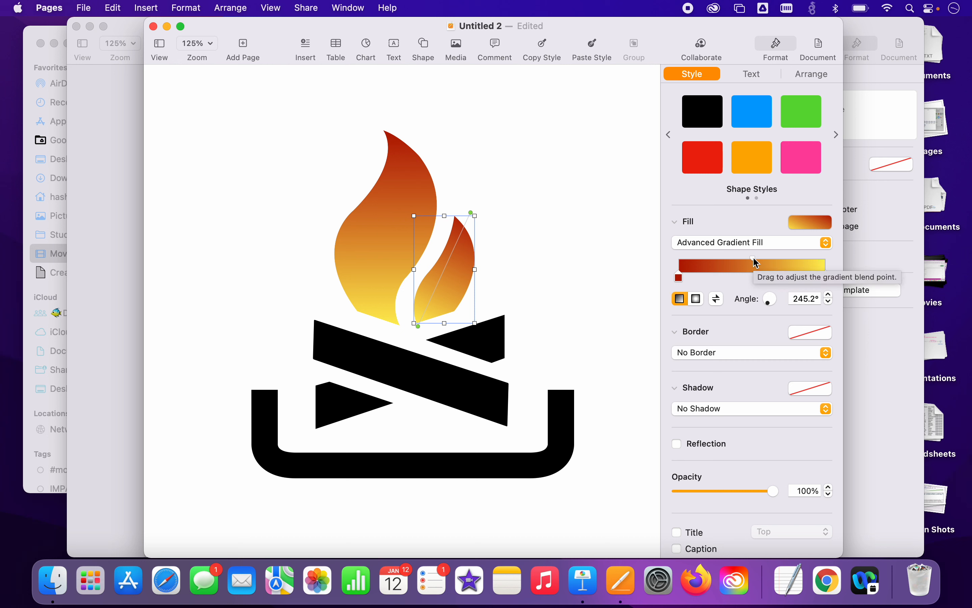
pyautogui.click(680, 297)
pyautogui.click(697, 299)
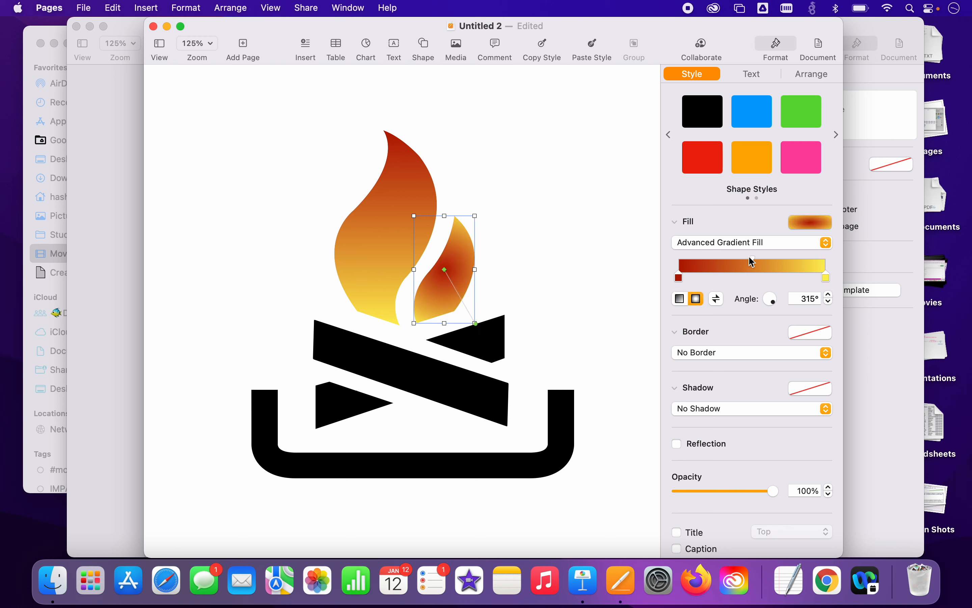
pyautogui.click(683, 305)
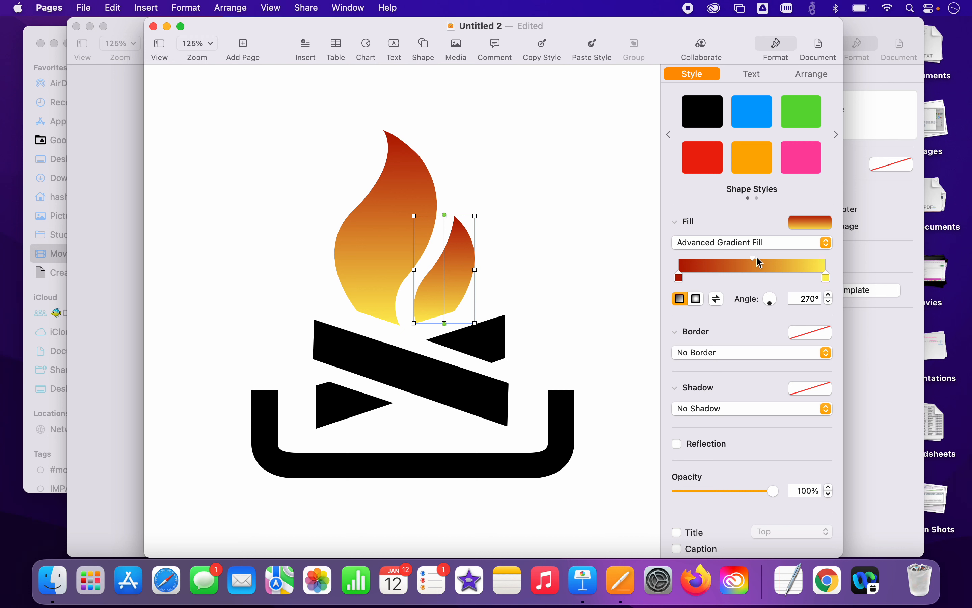
pyautogui.moveTo(753, 257)
pyautogui.mouseDown()
pyautogui.moveTo(695, 260)
pyautogui.moveTo(794, 260)
pyautogui.moveTo(699, 257)
pyautogui.moveTo(785, 263)
pyautogui.moveTo(717, 258)
pyautogui.moveTo(749, 254)
pyautogui.mouseUp()
# Step: Try an Image Fill on the small flame
pyautogui.click(732, 243)
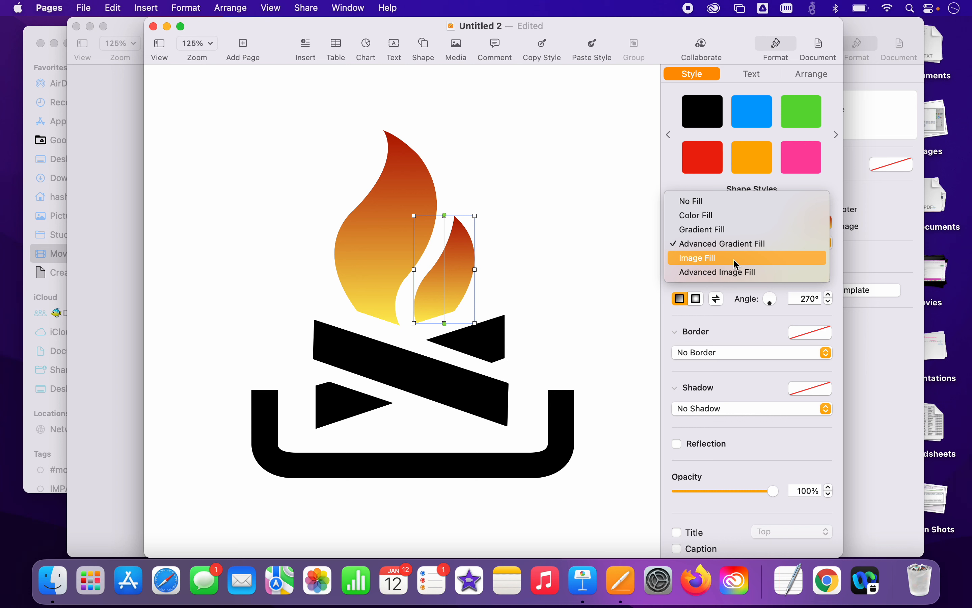
pyautogui.click(737, 264)
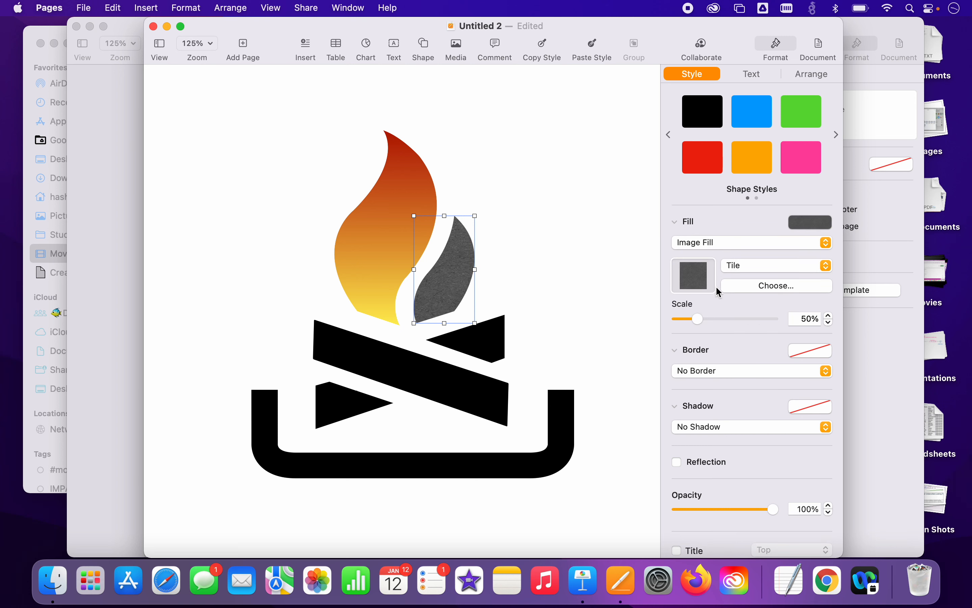
pyautogui.click(735, 287)
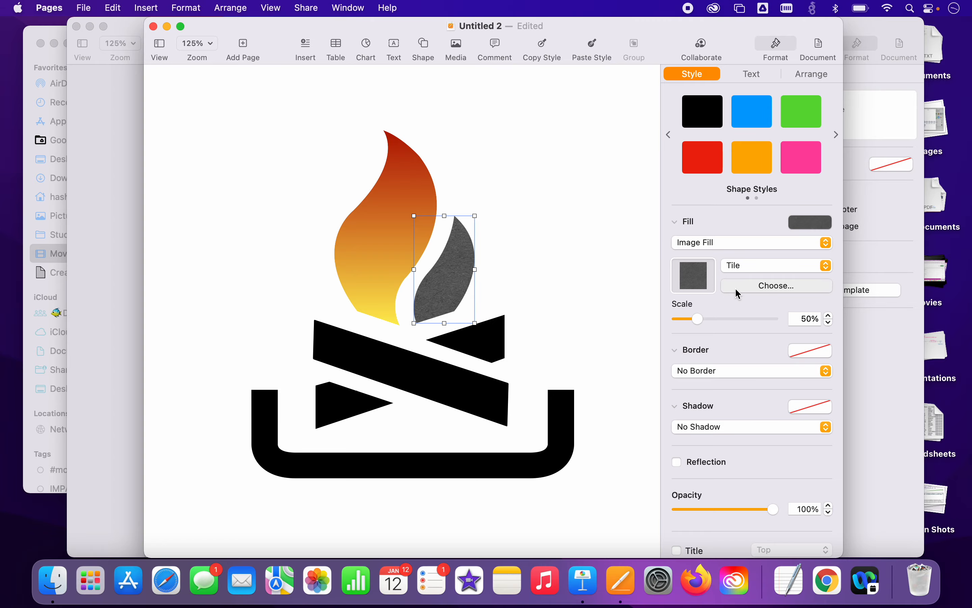
pyautogui.click(678, 418)
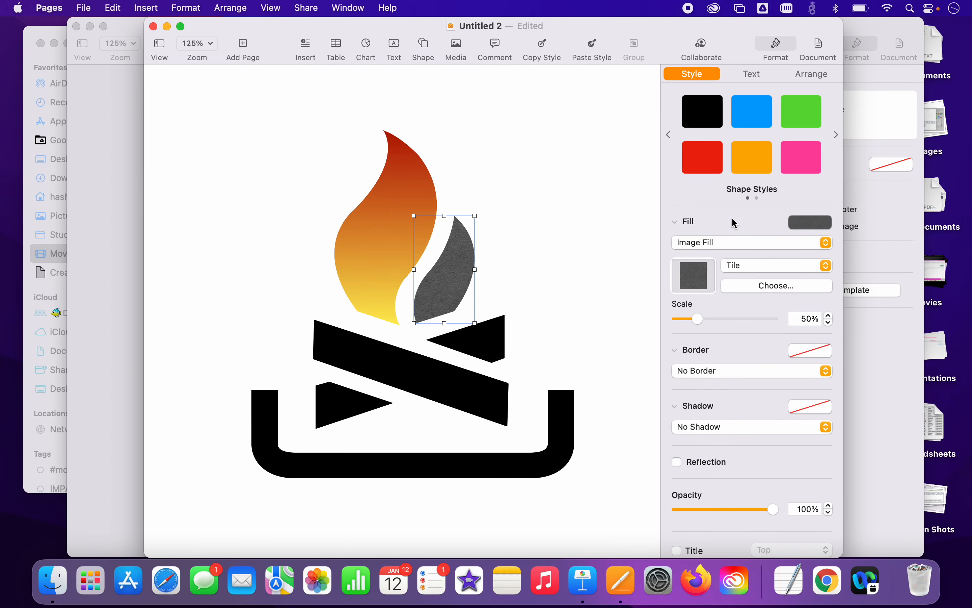
# Step: Return the small flame to the plain Gradient Fill and deselect it
pyautogui.click(720, 243)
pyautogui.click(719, 228)
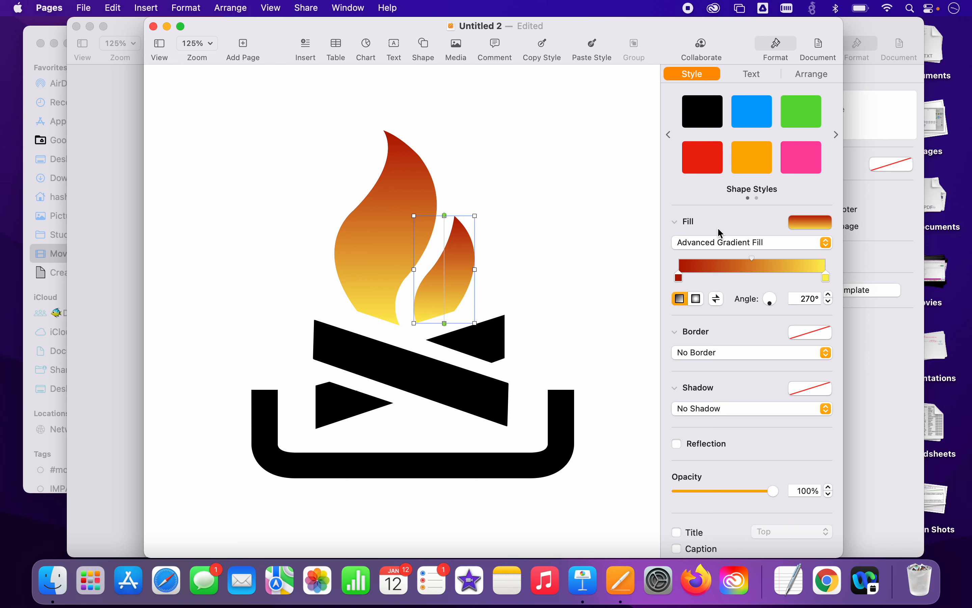
pyautogui.click(717, 241)
pyautogui.click(717, 227)
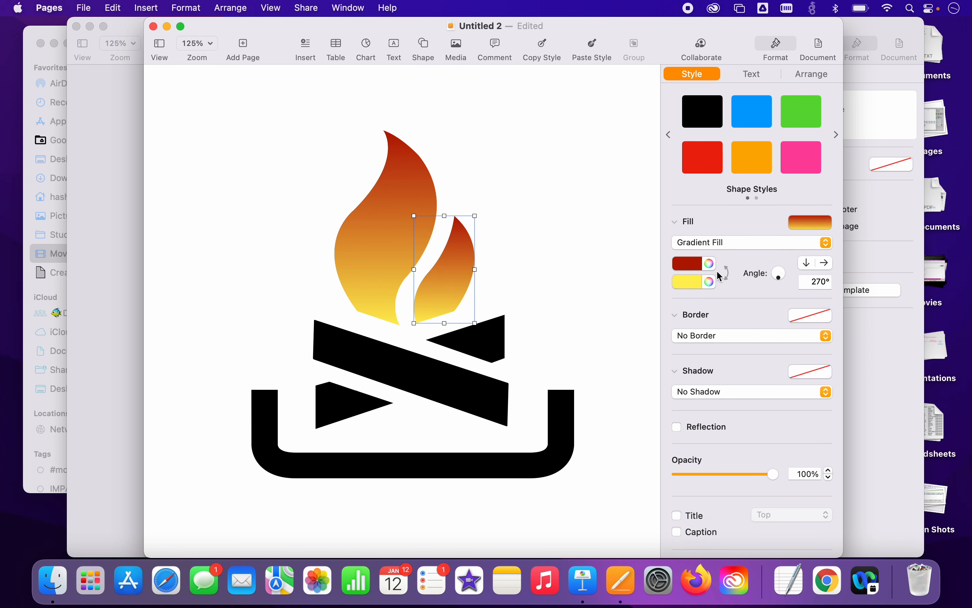
pyautogui.click(593, 304)
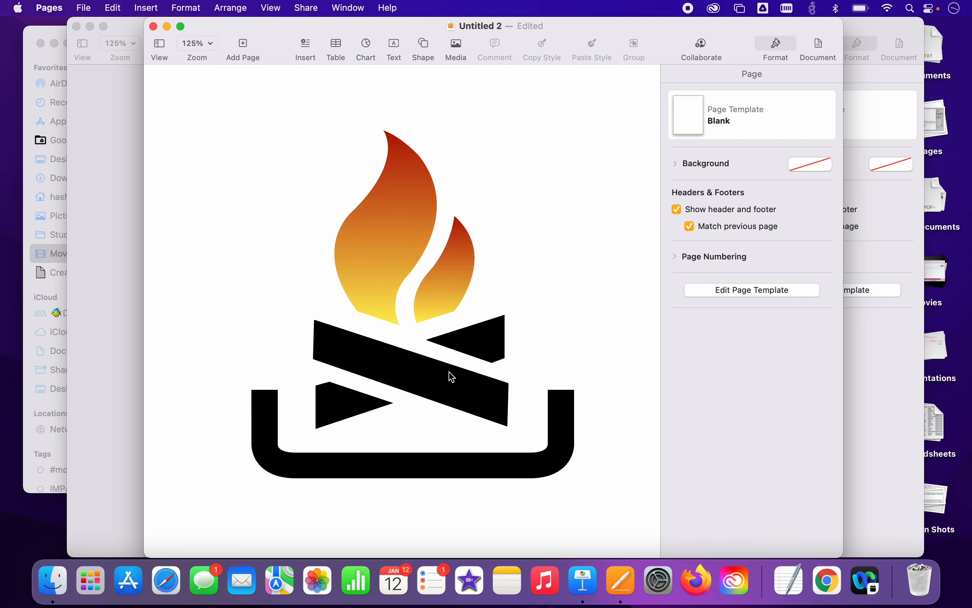
# Step: Fill the large diagonal log with the Mocha pencil colour
pyautogui.click(447, 388)
pyautogui.click(695, 266)
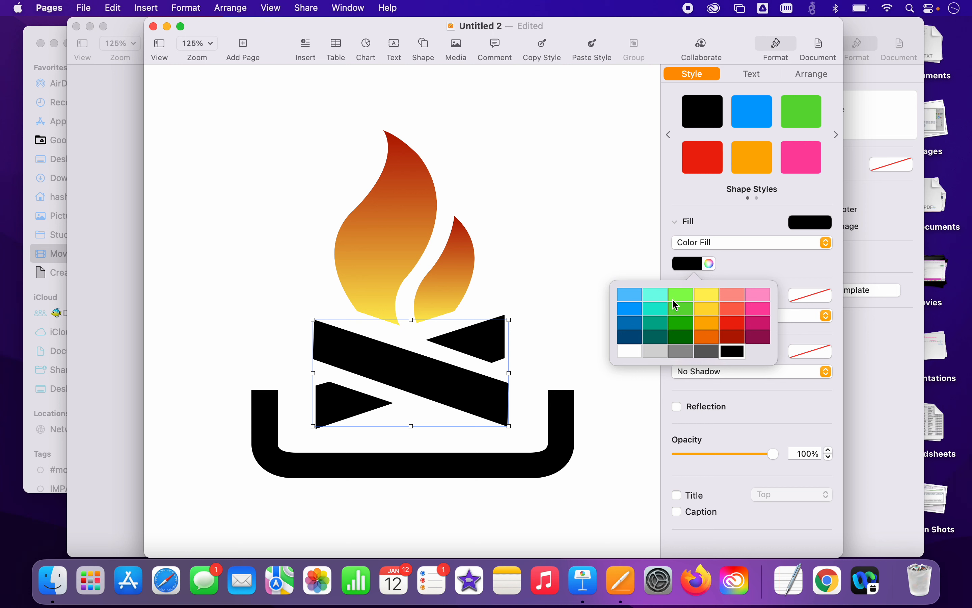
pyautogui.click(710, 263)
pyautogui.click(710, 264)
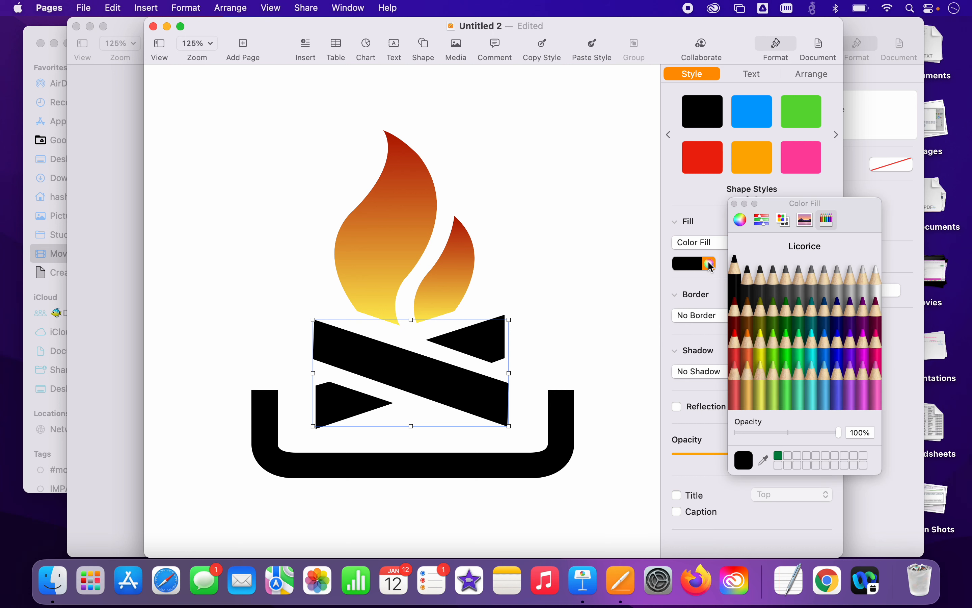
pyautogui.click(748, 318)
# Step: Fill both small triangular log pieces with Mocha and close the colour picker
pyautogui.click(497, 345)
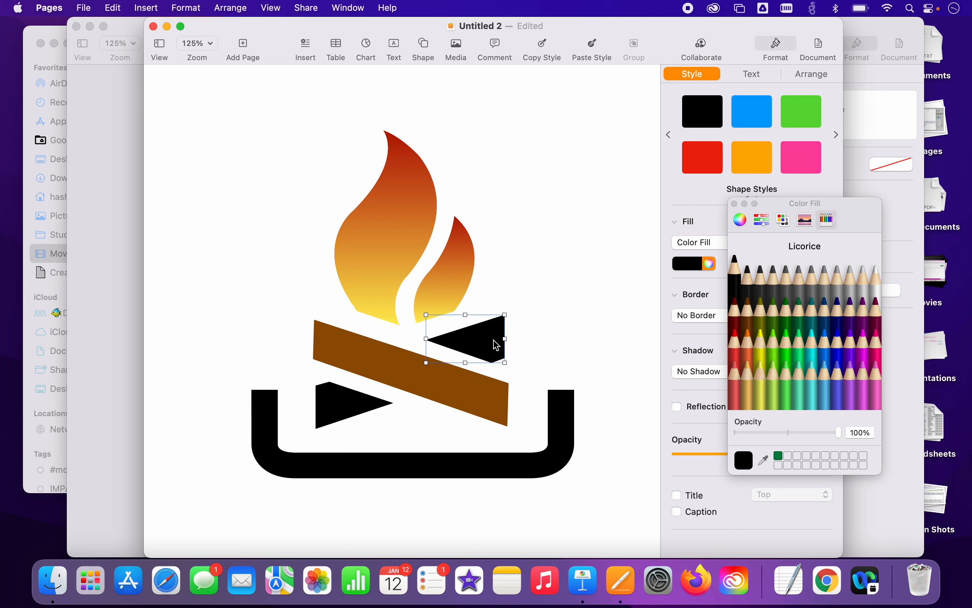
pyautogui.click(747, 317)
pyautogui.click(359, 400)
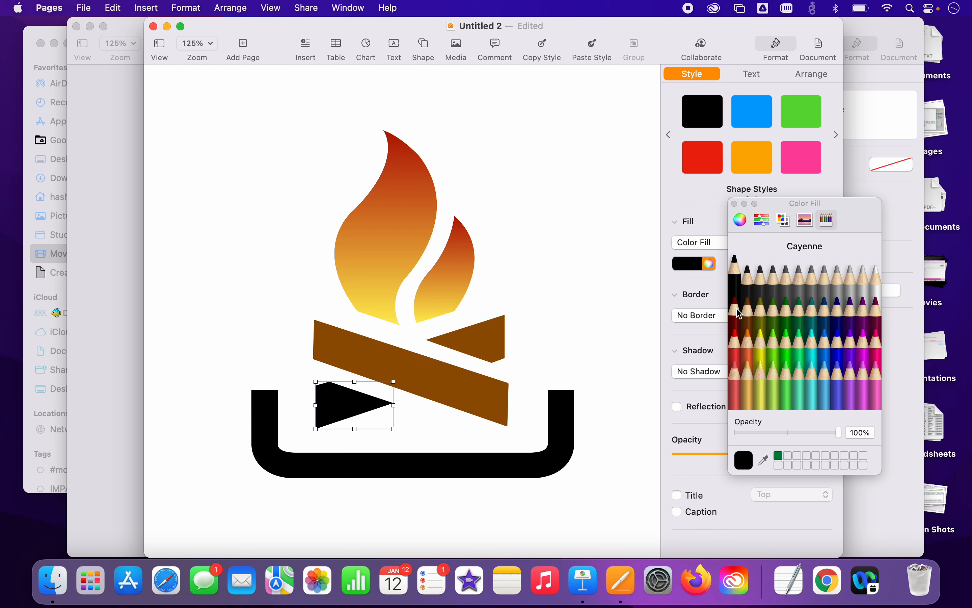
pyautogui.click(748, 317)
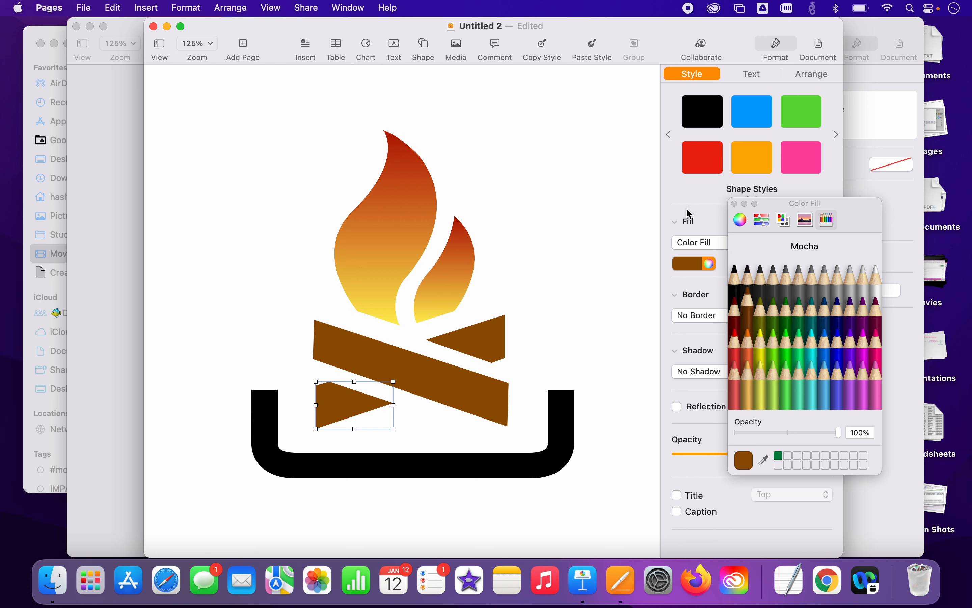
pyautogui.click(737, 204)
pyautogui.click(561, 319)
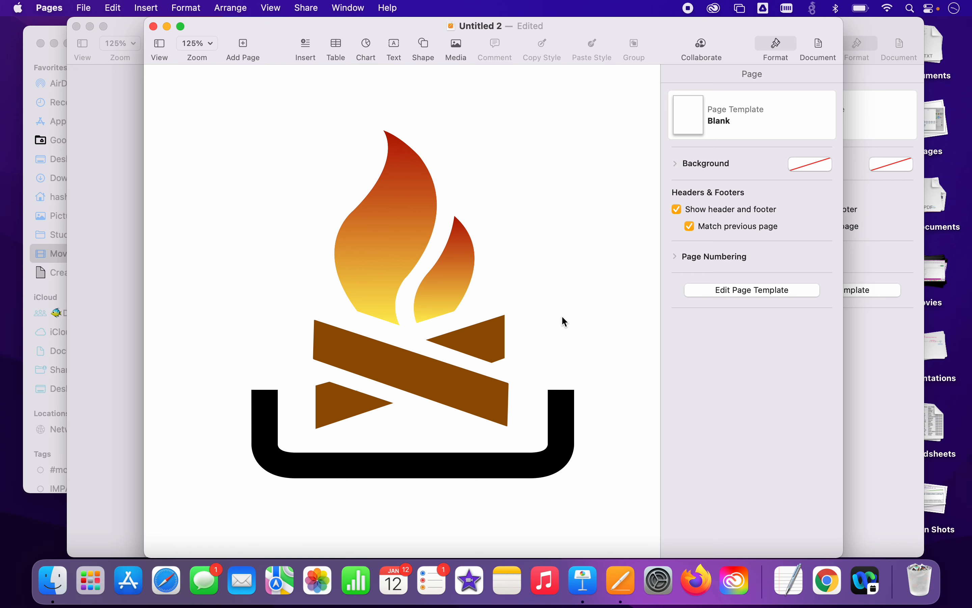
# Step: Set the large flame to No Fill and give it a Line border
pyautogui.click(422, 230)
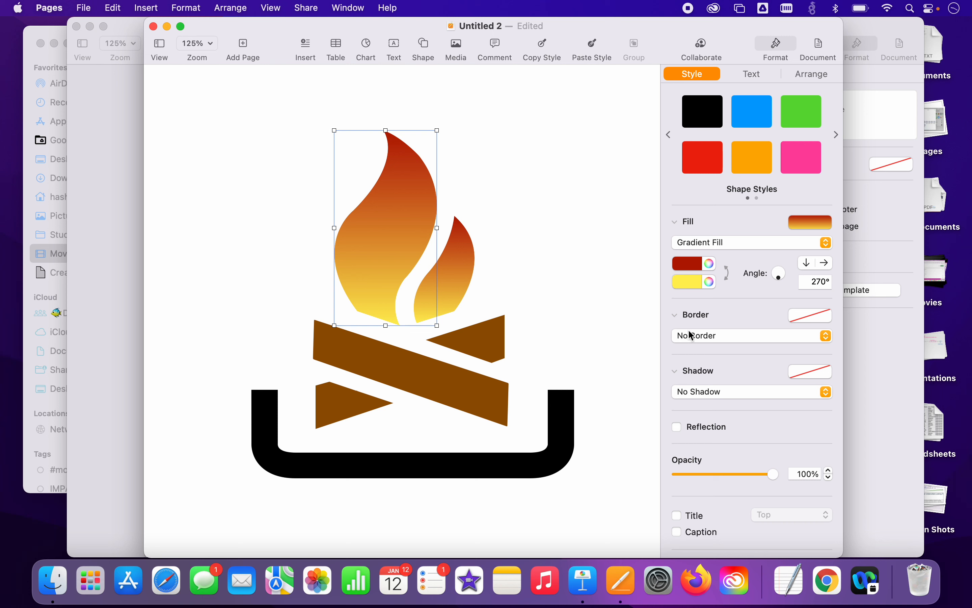
pyautogui.click(706, 243)
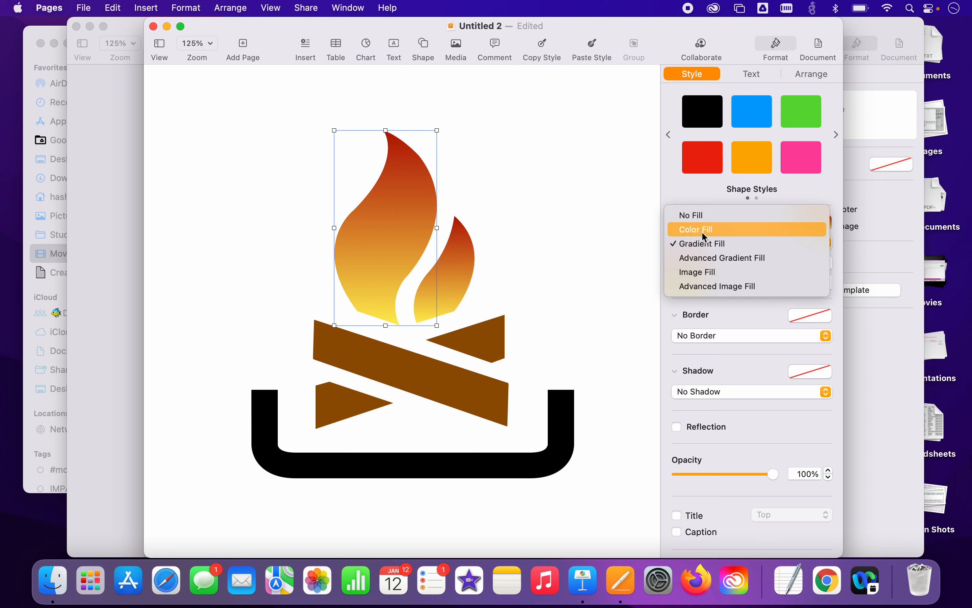
pyautogui.click(723, 220)
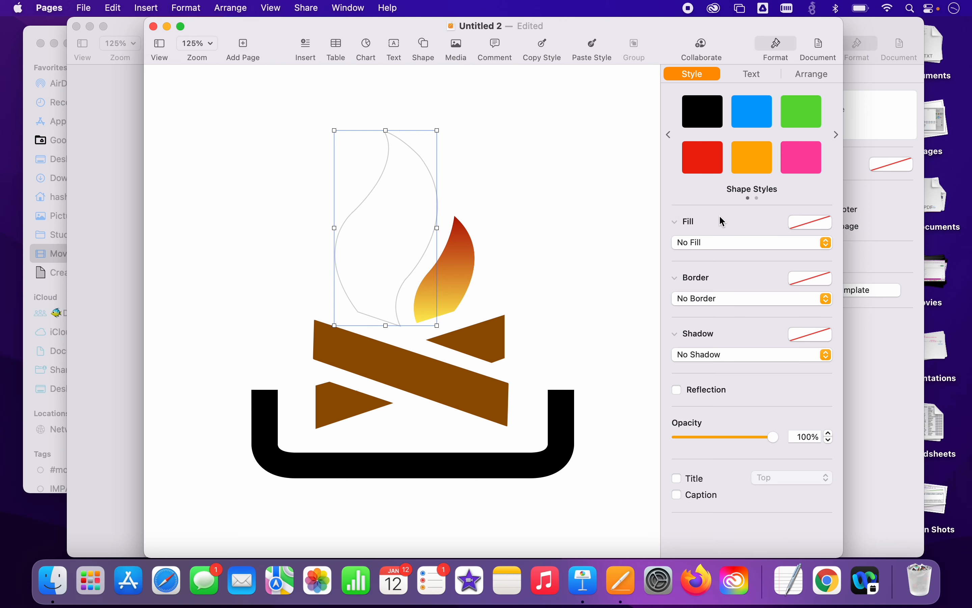
pyautogui.click(708, 304)
pyautogui.click(708, 317)
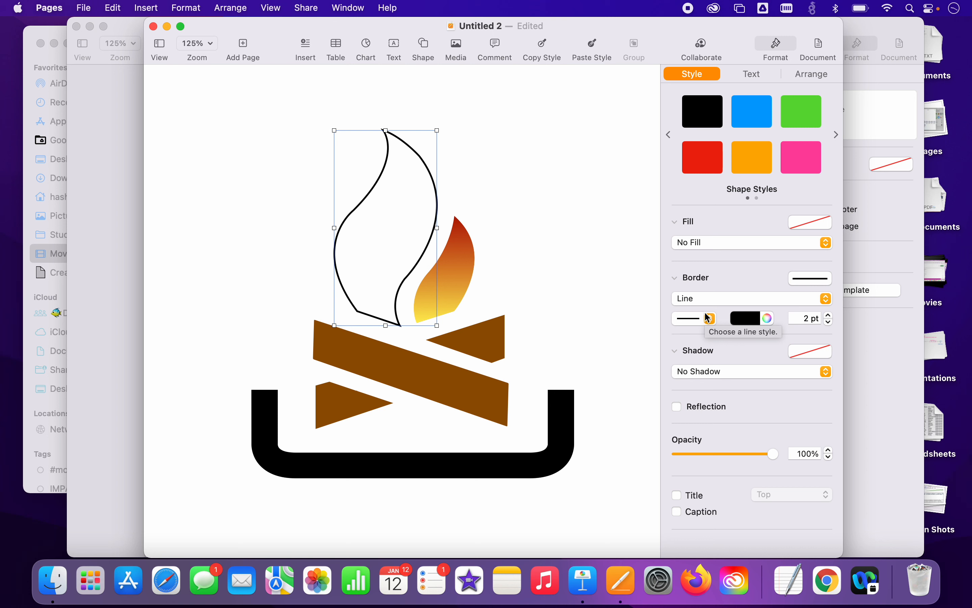
pyautogui.click(470, 268)
# Step: Copy the outlined large flame's style and paste it onto the small flame
pyautogui.click(355, 283)
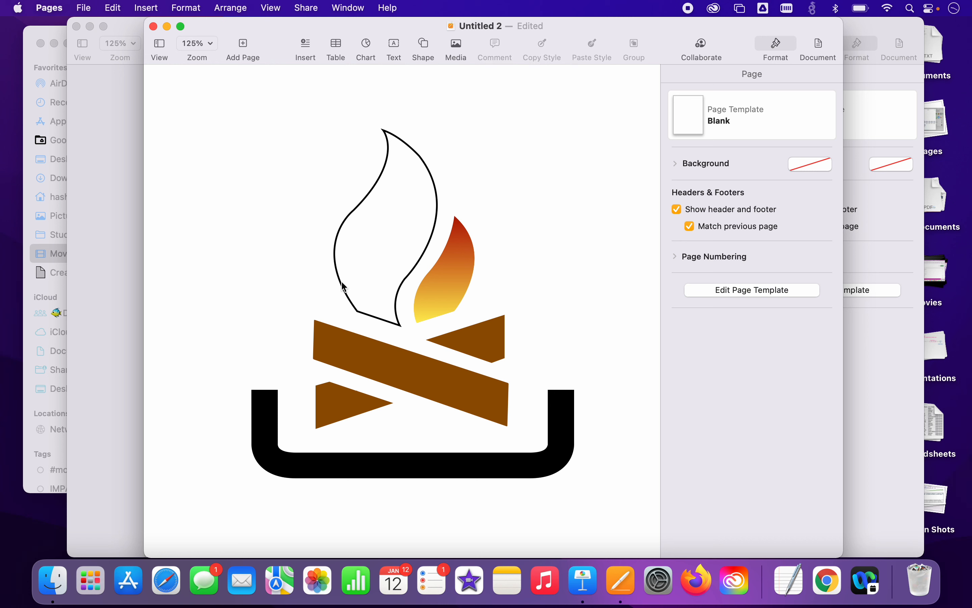
pyautogui.click(344, 287)
pyautogui.click(456, 274)
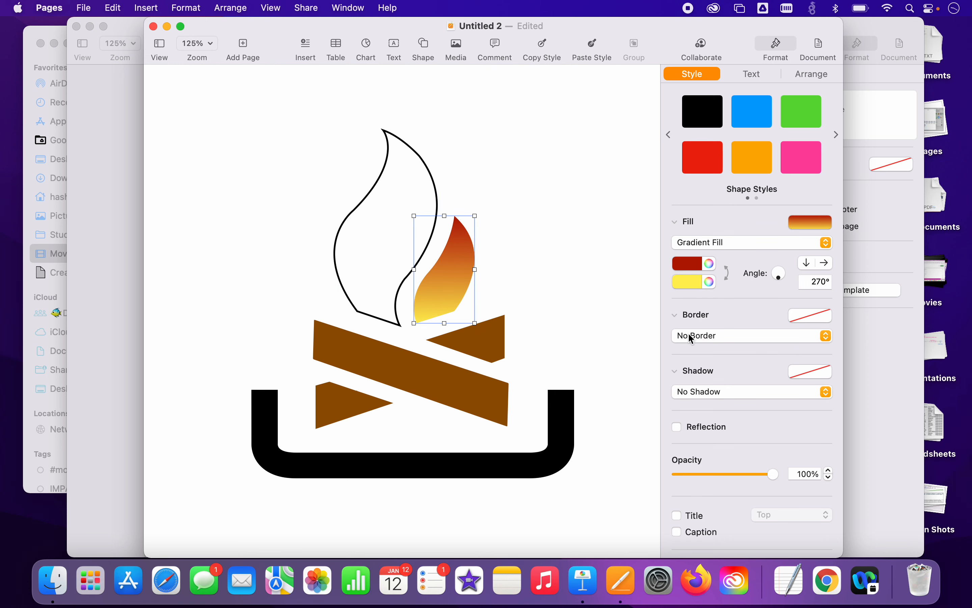
pyautogui.click(438, 191)
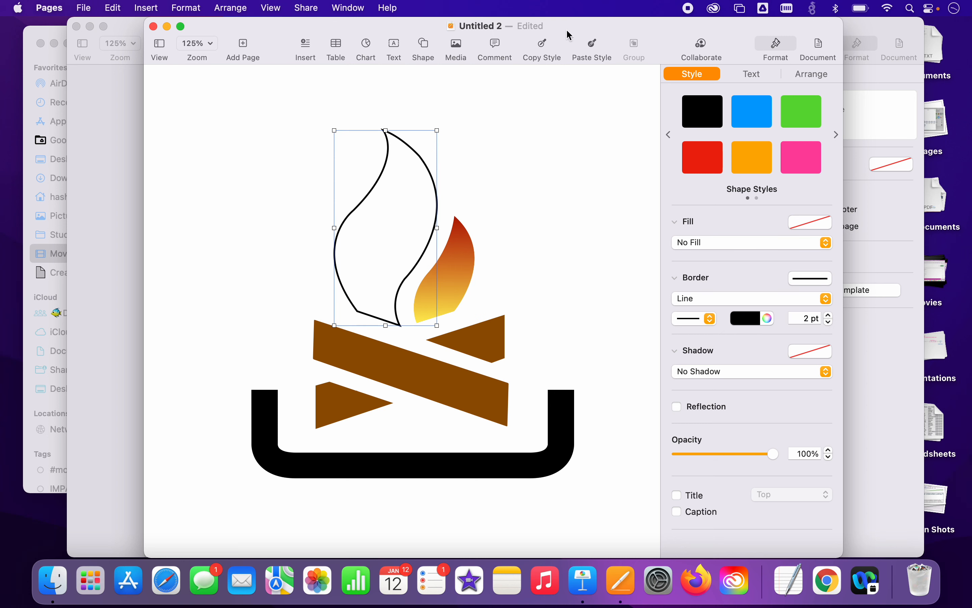
pyautogui.click(542, 48)
pyautogui.click(457, 265)
pyautogui.click(592, 48)
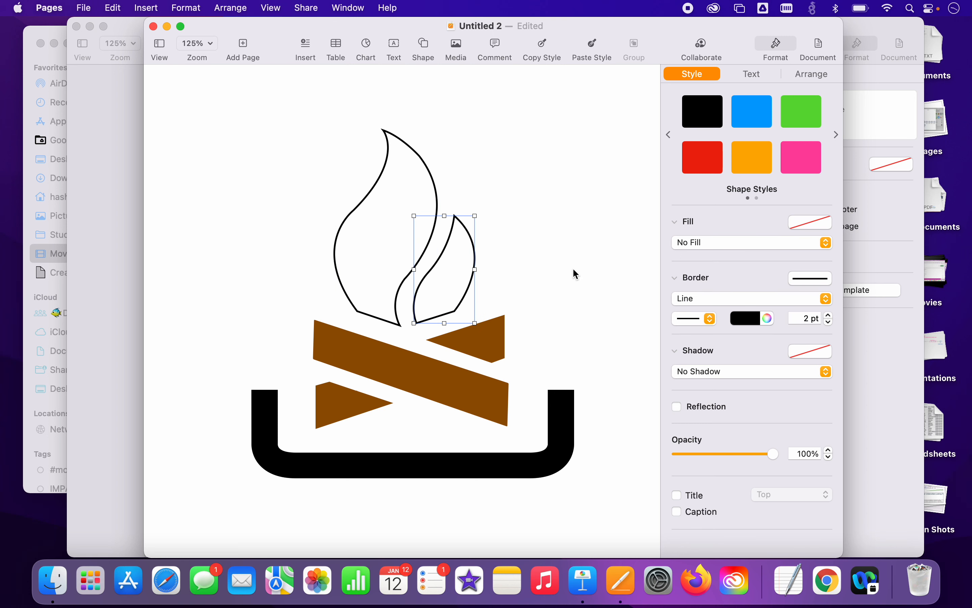
pyautogui.click(579, 310)
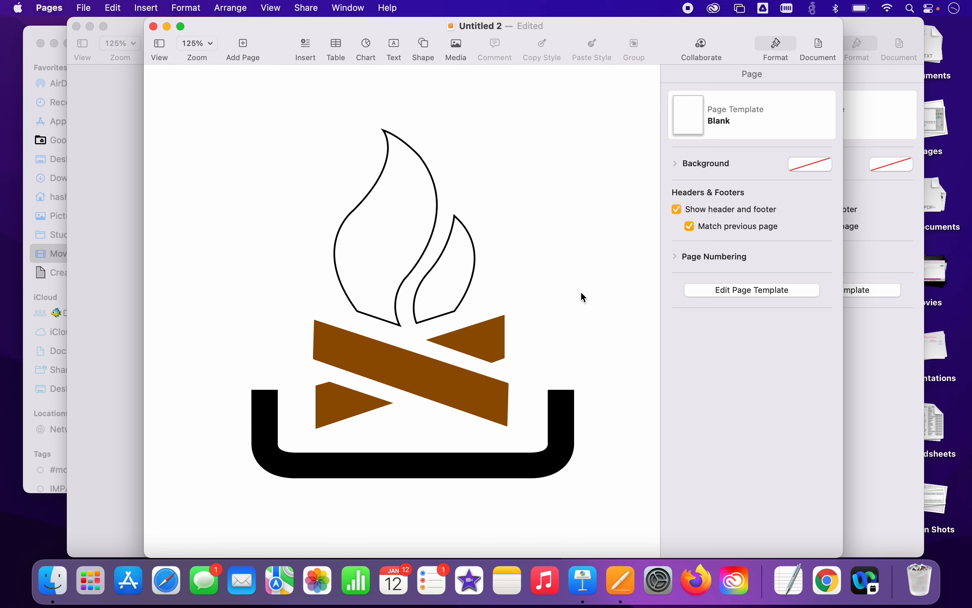
# Step: Try dotted, rough brush and round-ended brush line styles on the large flame's border, ending on the smooth tapered brush stroke
pyautogui.click(417, 267)
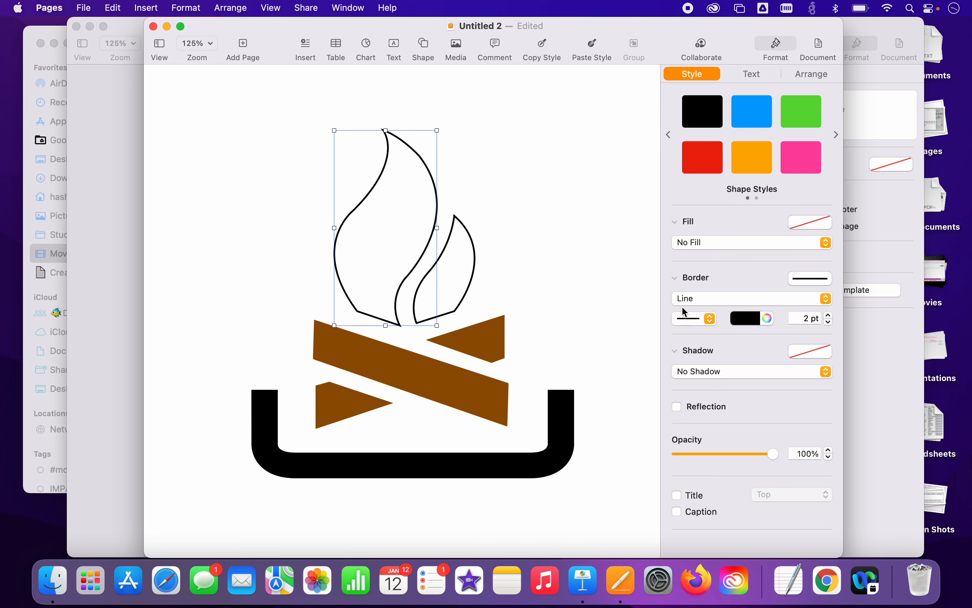
pyautogui.click(702, 323)
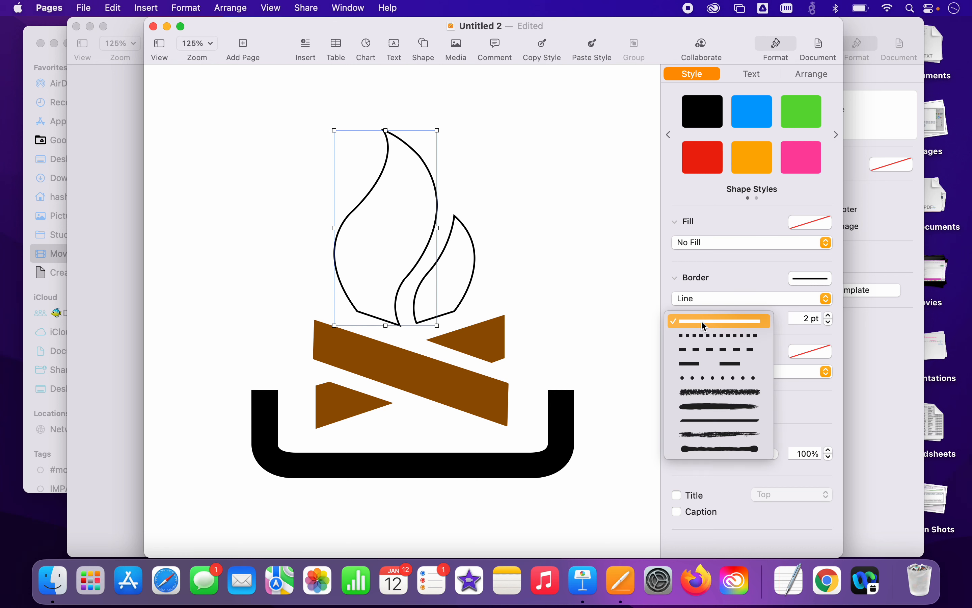
pyautogui.click(702, 320)
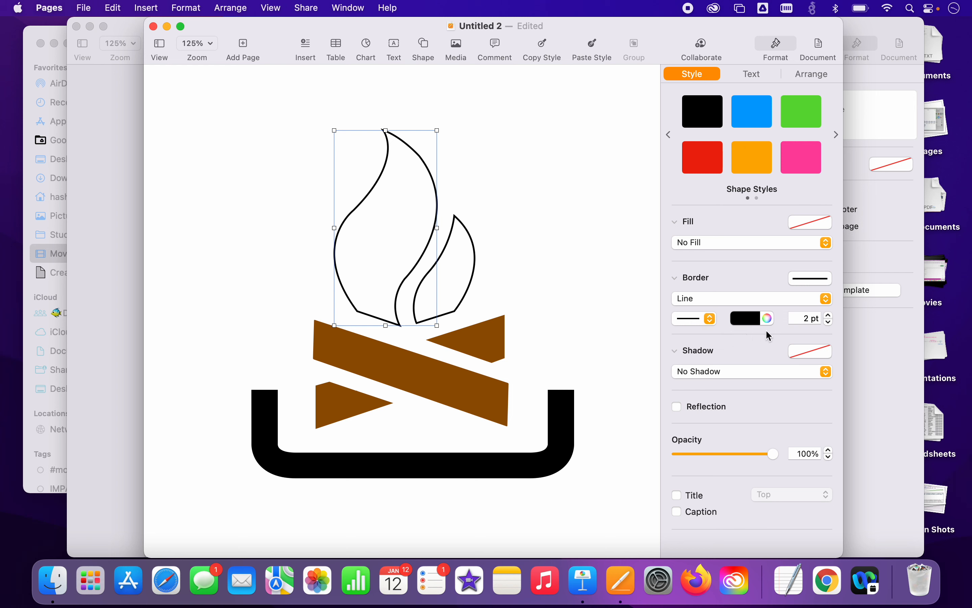
pyautogui.click(708, 320)
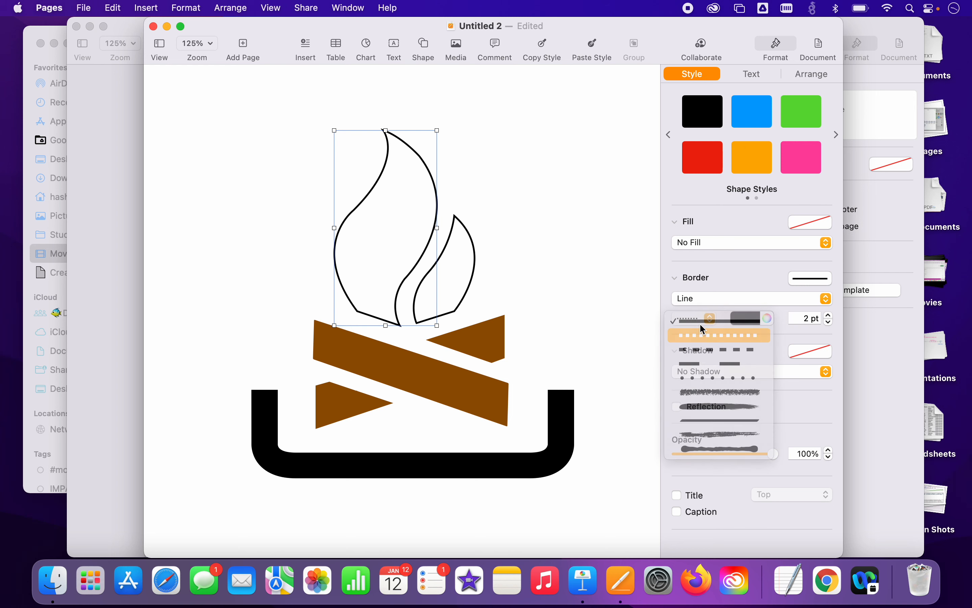
pyautogui.click(703, 330)
pyautogui.click(704, 321)
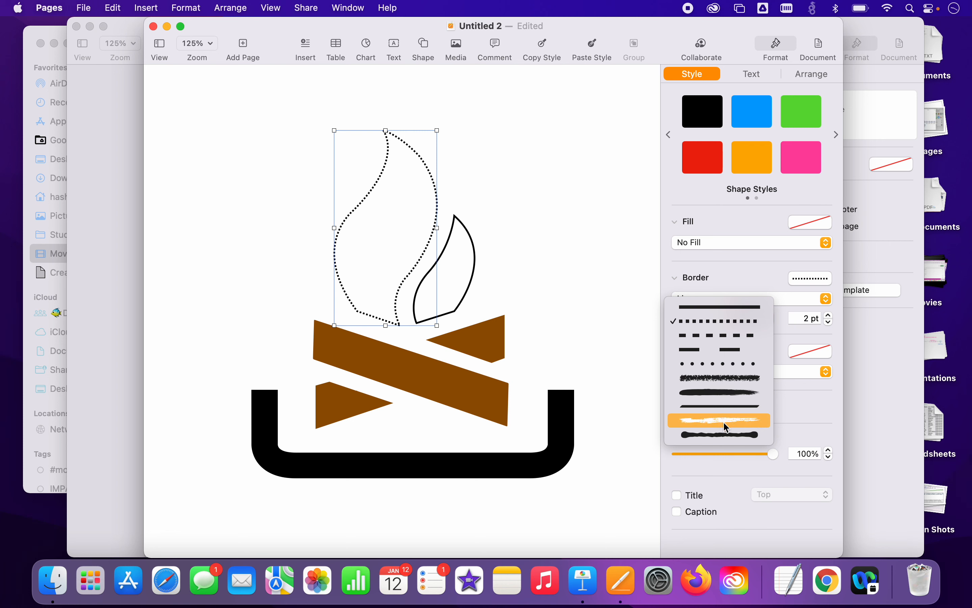
pyautogui.click(723, 421)
pyautogui.click(697, 317)
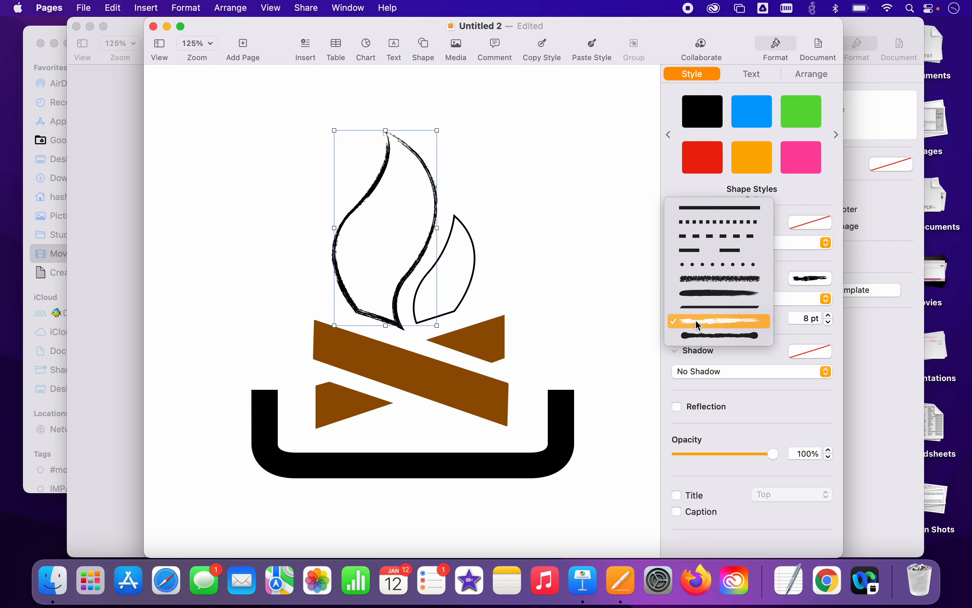
pyautogui.click(697, 329)
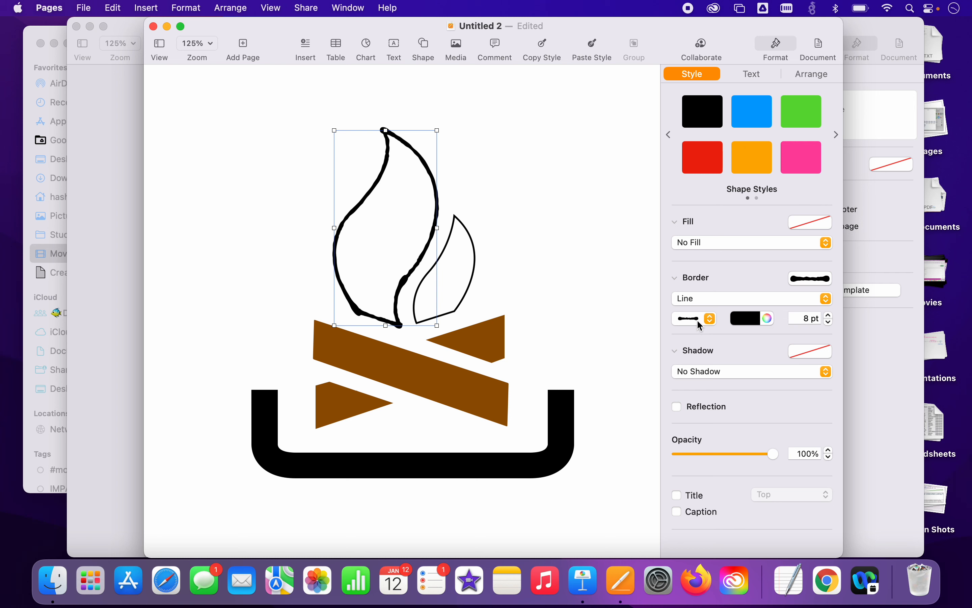
pyautogui.click(697, 319)
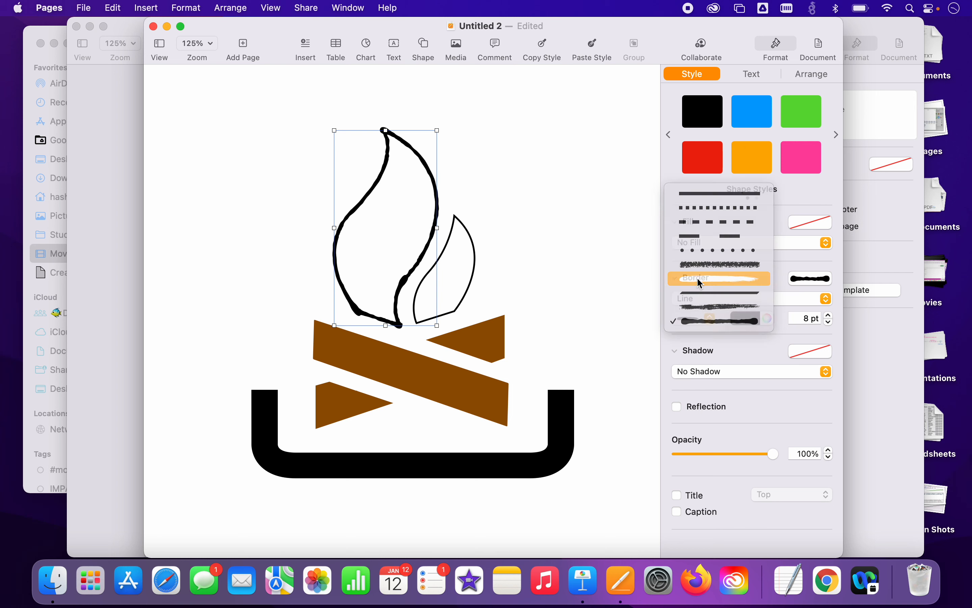
pyautogui.click(697, 279)
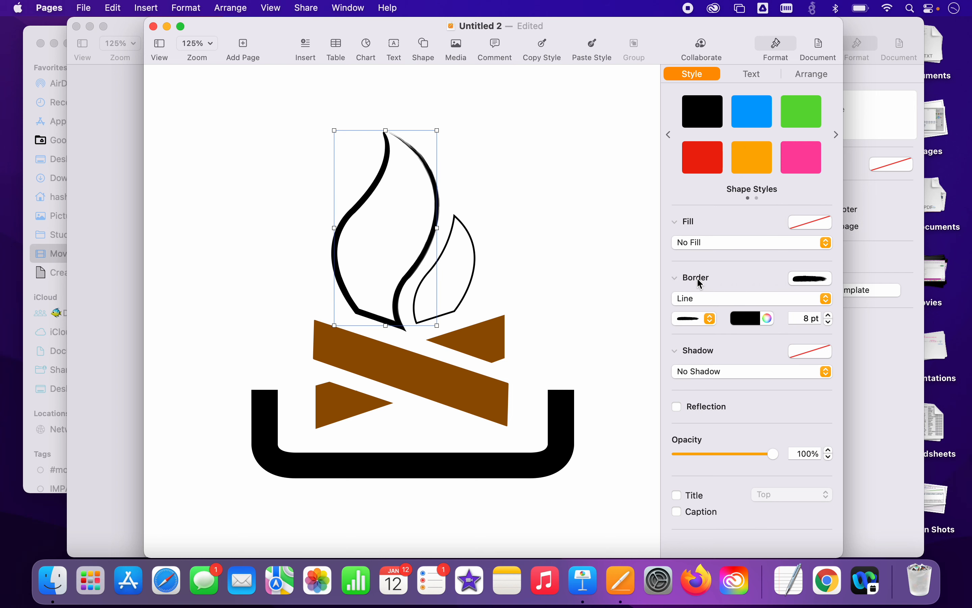
# Step: Thin the large flame's border line to 3 pt and deselect the flame
pyautogui.click(830, 322)
pyautogui.click(830, 323)
pyautogui.click(831, 322)
pyautogui.click(830, 322)
pyautogui.click(830, 323)
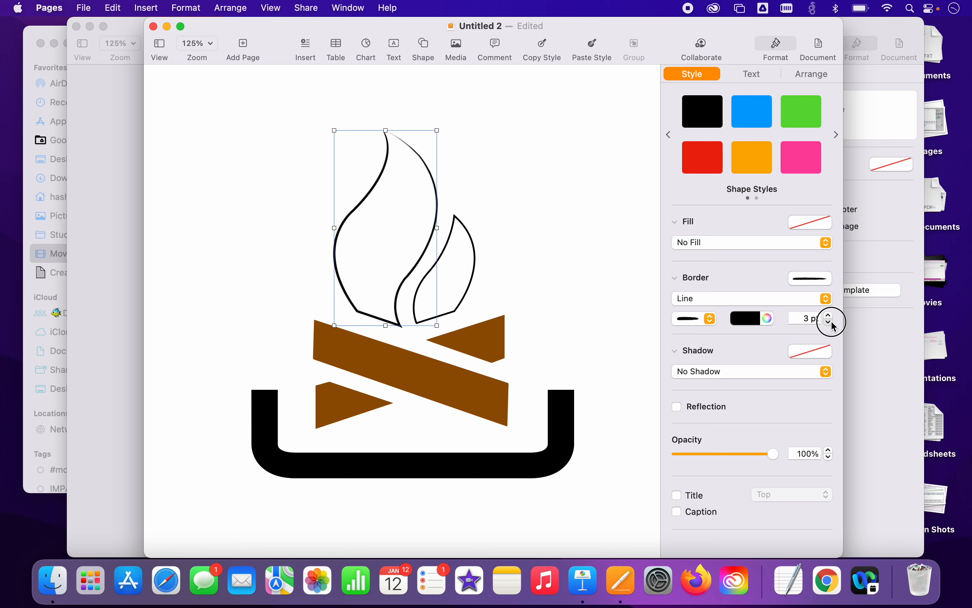
pyautogui.click(736, 320)
pyautogui.click(726, 326)
pyautogui.click(596, 333)
# Step: Undo the outline and border changes until both flames have their red-to-yellow gradient fill again
pyautogui.press('super+z')
pyautogui.press('super+z')
pyautogui.press('super+z')
pyautogui.press('super+z')
pyautogui.press('super+z')
pyautogui.press('super+z')
pyautogui.press('super+z')
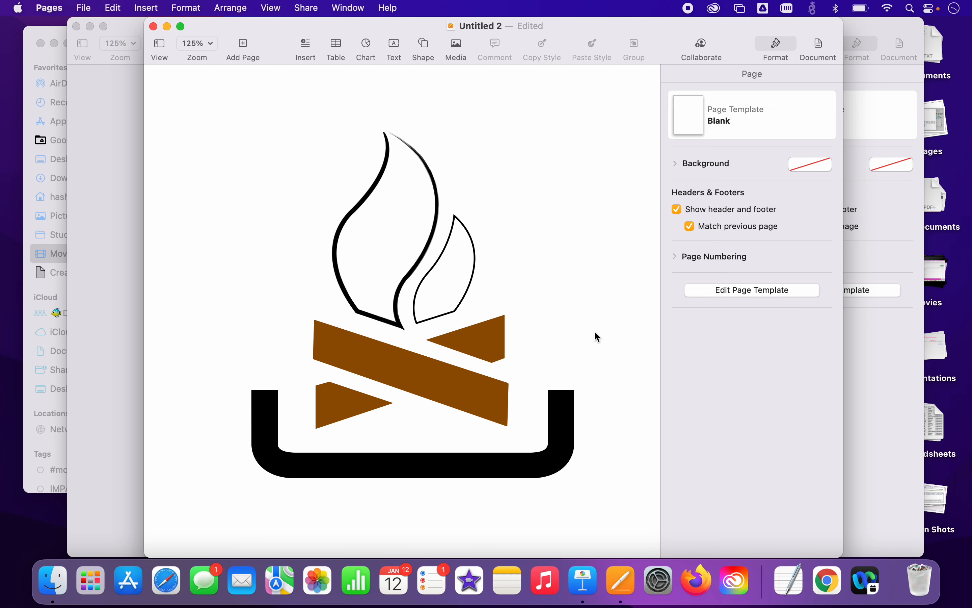
pyautogui.press('super+z')
pyautogui.press('super+z')
pyautogui.press('super+z')
pyautogui.press('super+z')
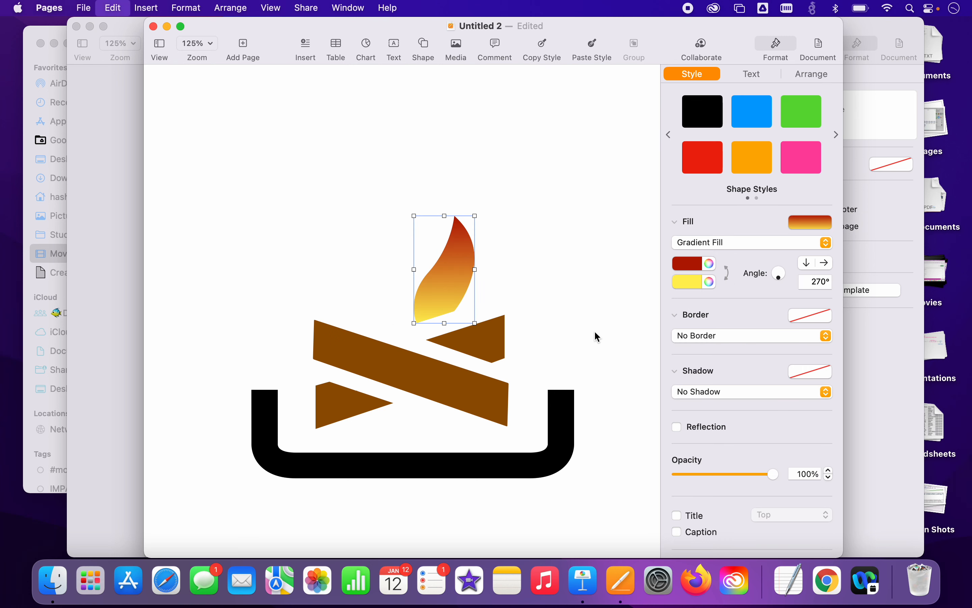
pyautogui.click(514, 332)
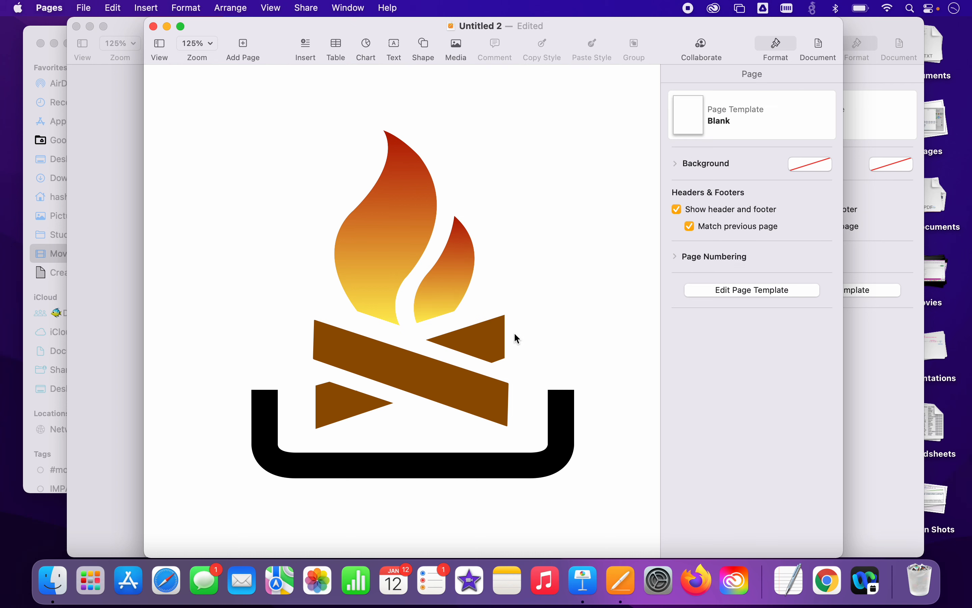
# Step: Add a Drop Shadow to the long diagonal log and deselect it
pyautogui.click(453, 394)
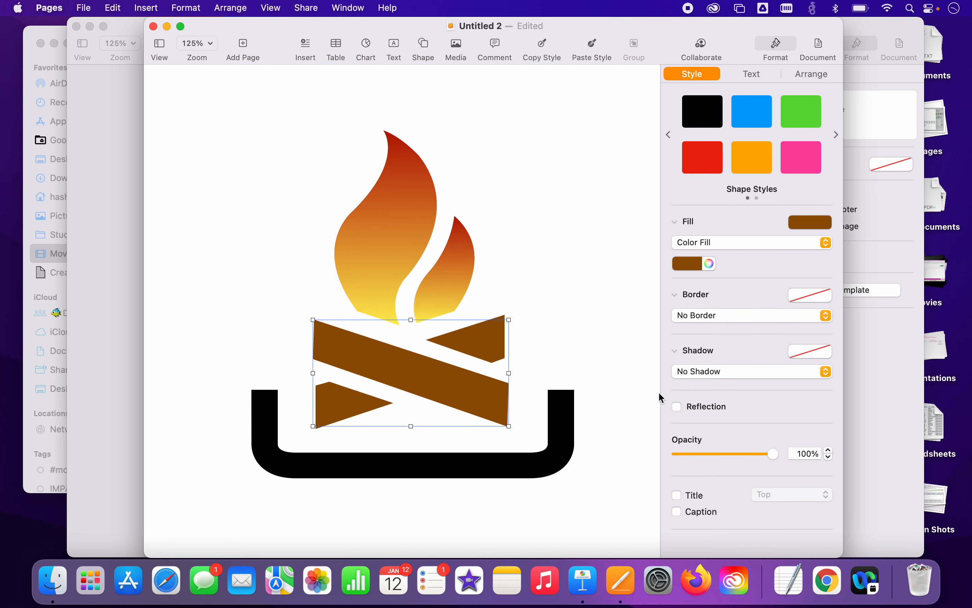
pyautogui.click(687, 373)
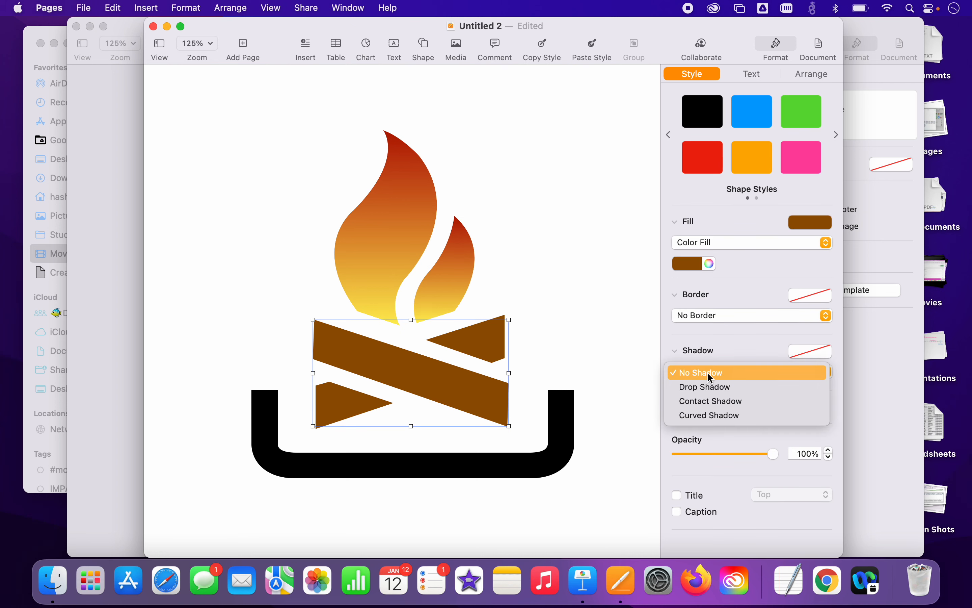
pyautogui.click(715, 386)
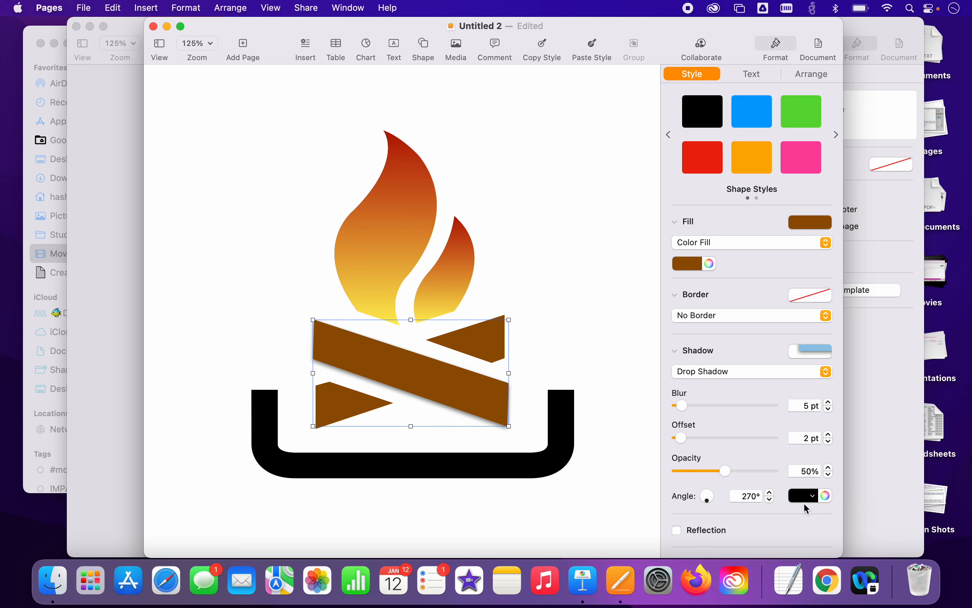
pyautogui.click(565, 486)
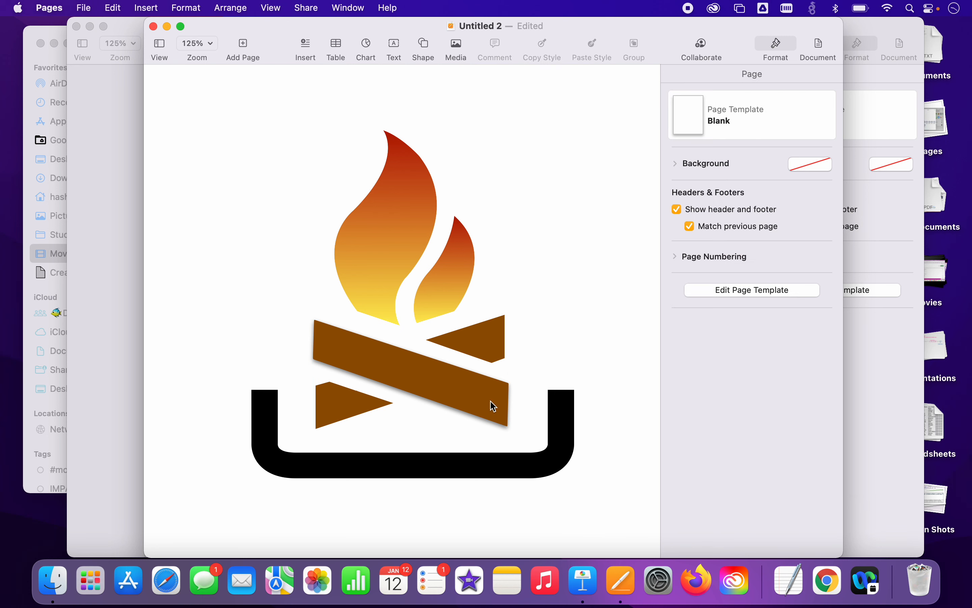
# Step: Set the long diagonal log's shadow back to No Shadow and deselect it
pyautogui.click(482, 391)
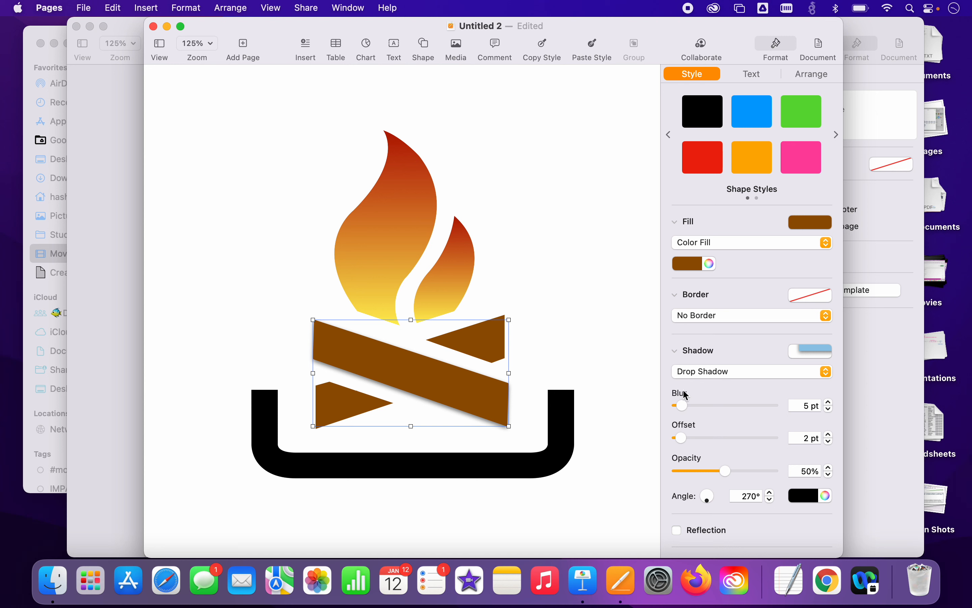
pyautogui.click(686, 369)
pyautogui.click(683, 358)
pyautogui.click(613, 359)
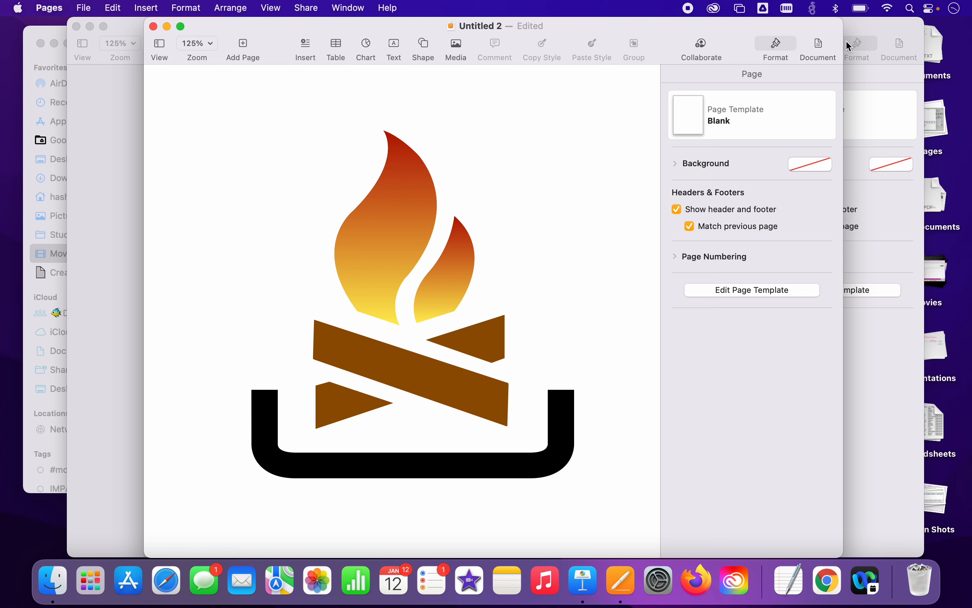
# Step: Display the page thumbnails beside the document and select page 1
pyautogui.click(818, 45)
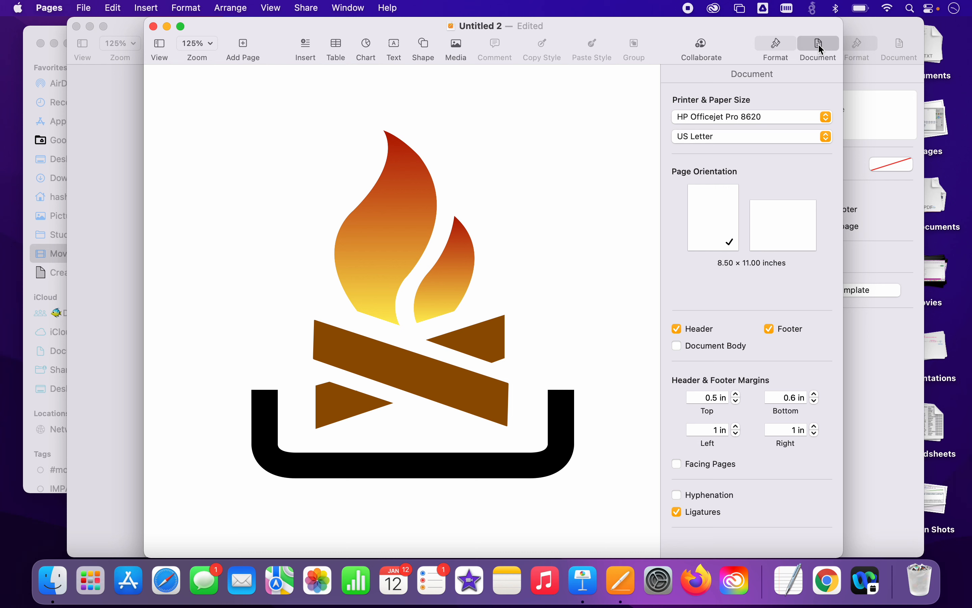
pyautogui.click(771, 47)
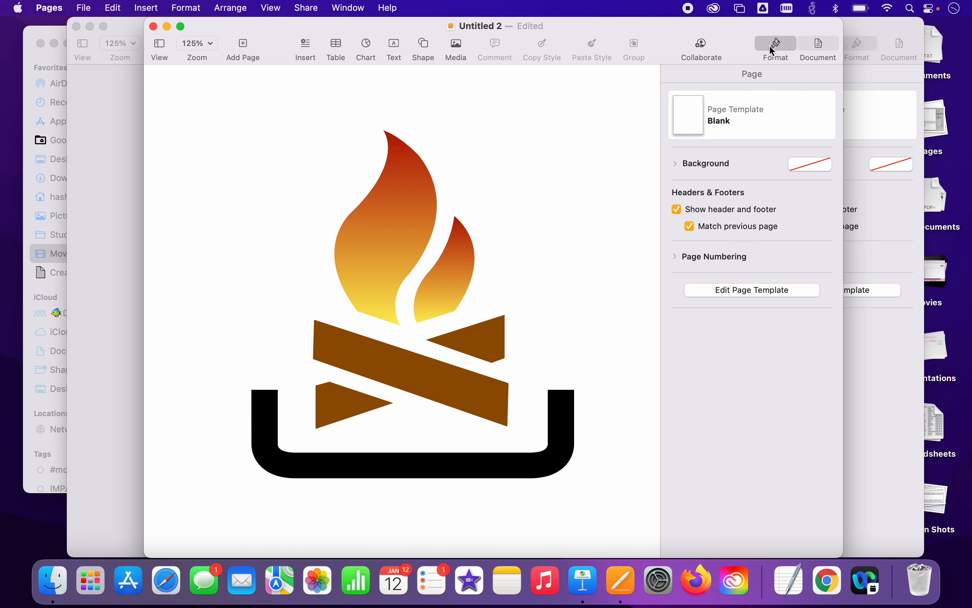
pyautogui.click(157, 40)
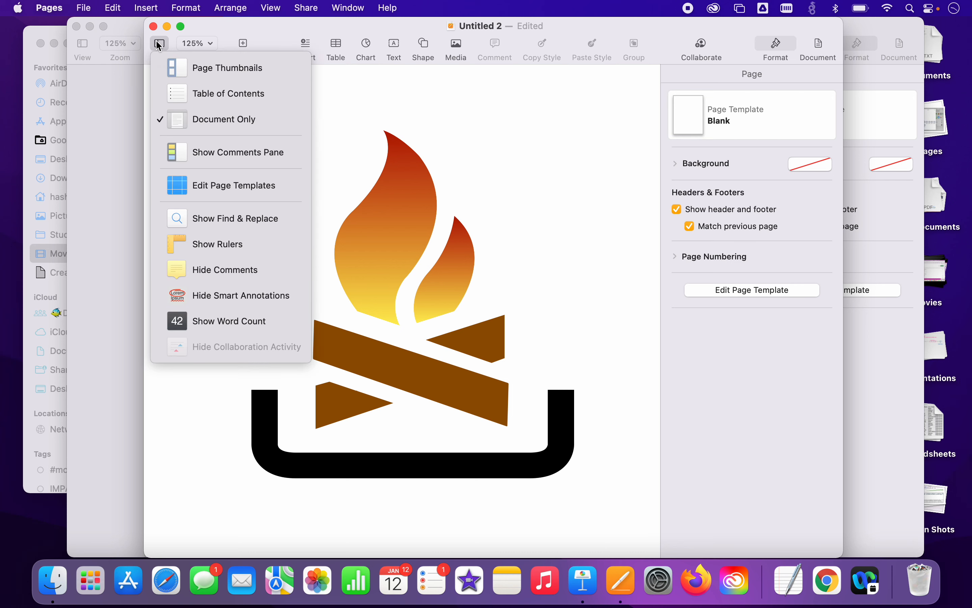
pyautogui.click(171, 70)
pyautogui.click(202, 133)
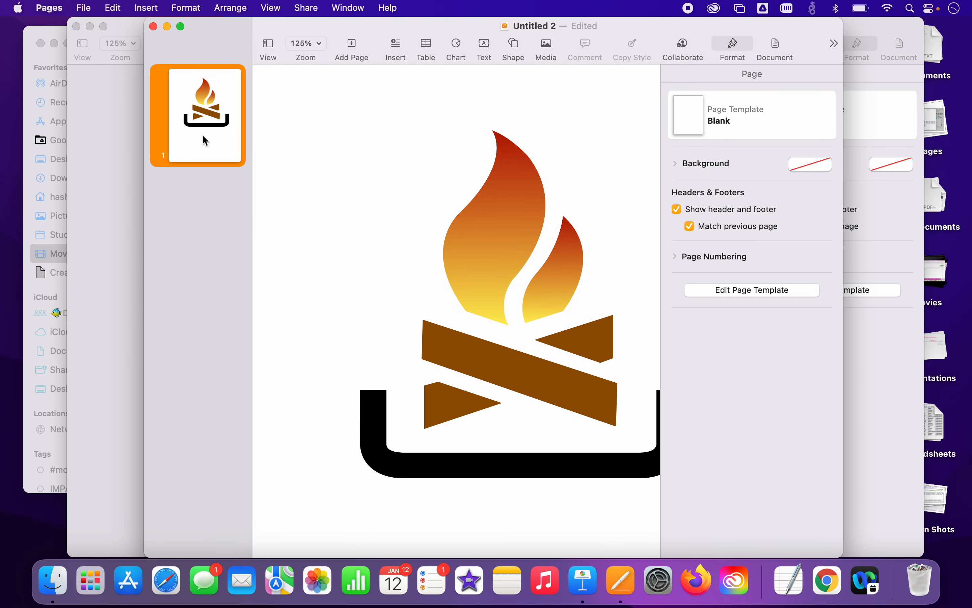
pyautogui.rightClick(203, 135)
pyautogui.click(302, 122)
pyautogui.click(268, 47)
pyautogui.click(278, 65)
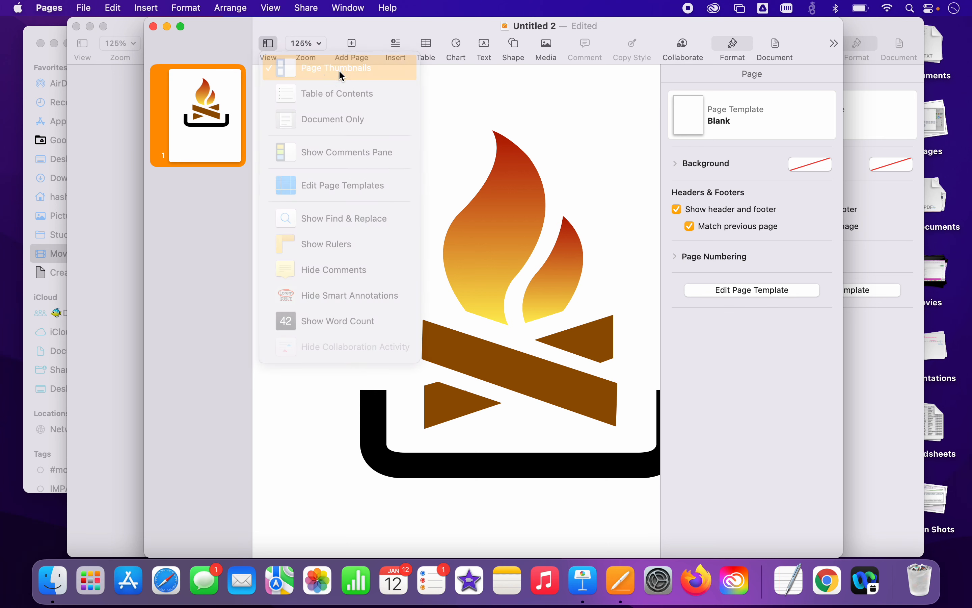
# Step: Give the page background a black Color Fill
pyautogui.click(675, 164)
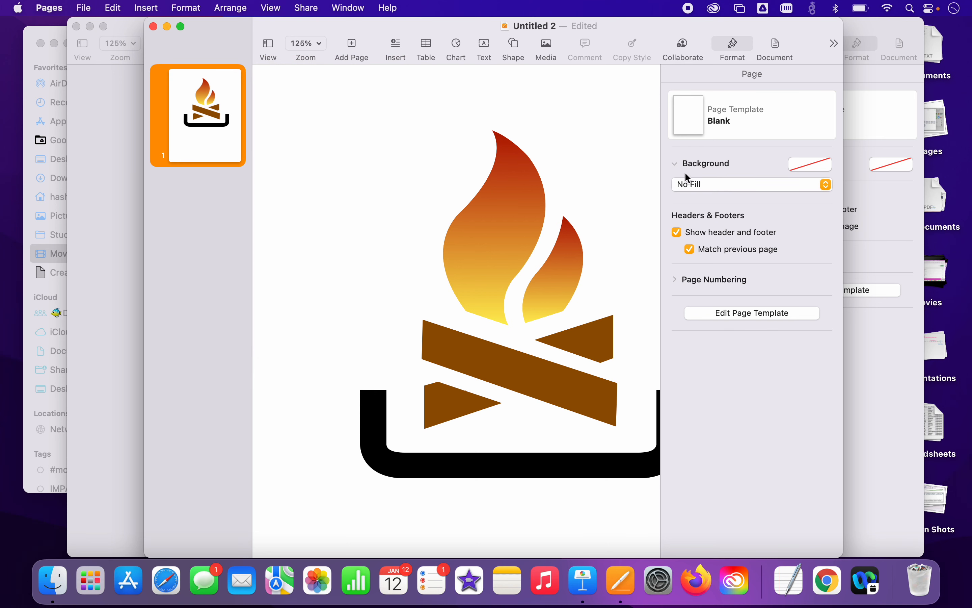
pyautogui.click(686, 184)
pyautogui.click(693, 199)
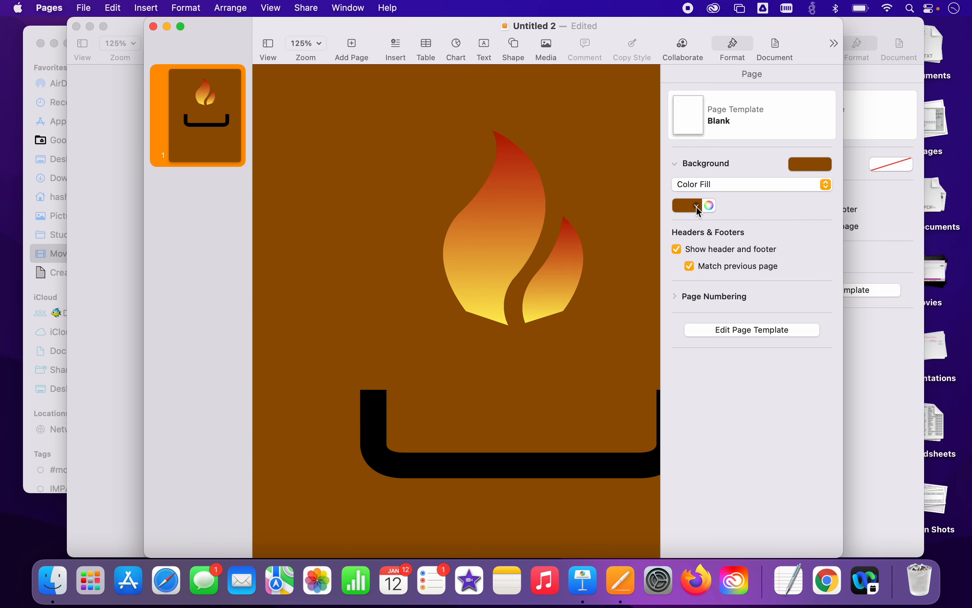
pyautogui.click(695, 206)
pyautogui.click(733, 292)
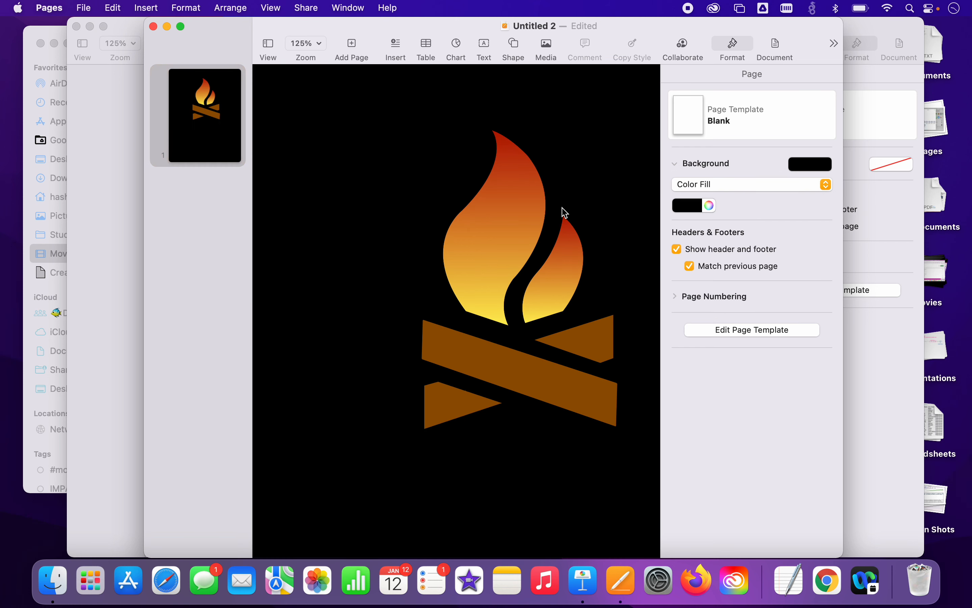
# Step: Add a Drop Shadow to the large flame and colour the shadow light yellow
pyautogui.click(545, 217)
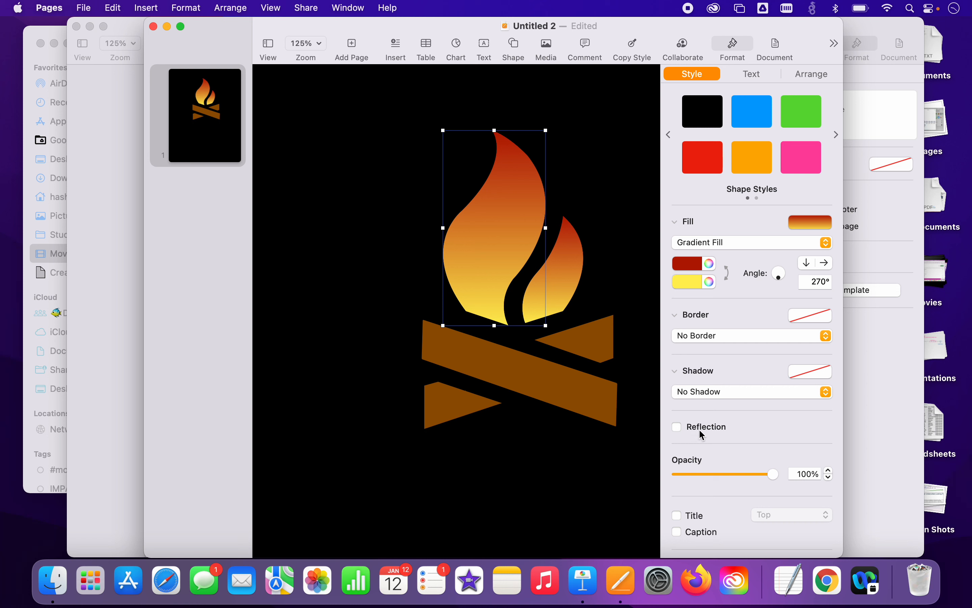
pyautogui.click(704, 391)
pyautogui.click(705, 404)
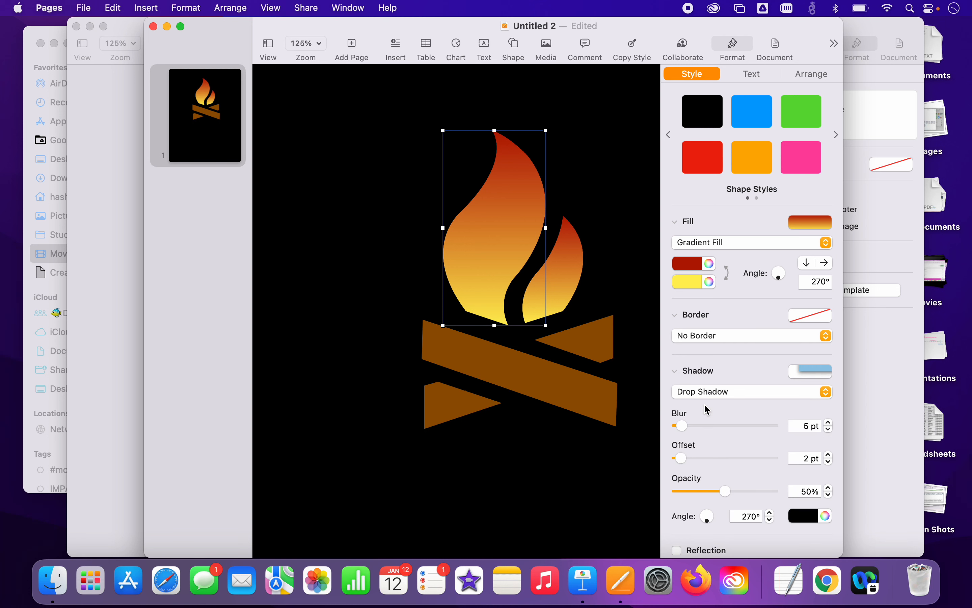
pyautogui.click(812, 517)
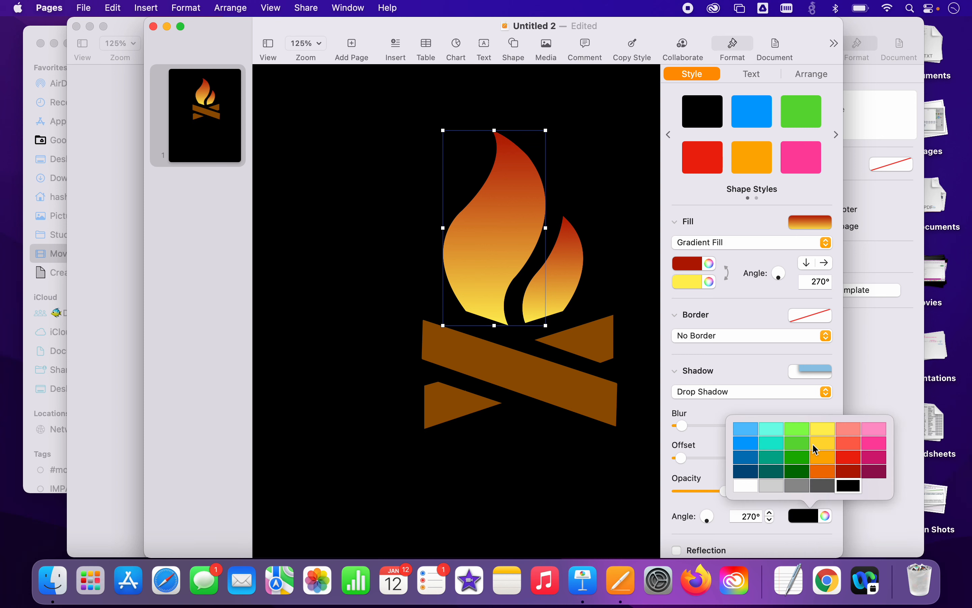
pyautogui.click(820, 430)
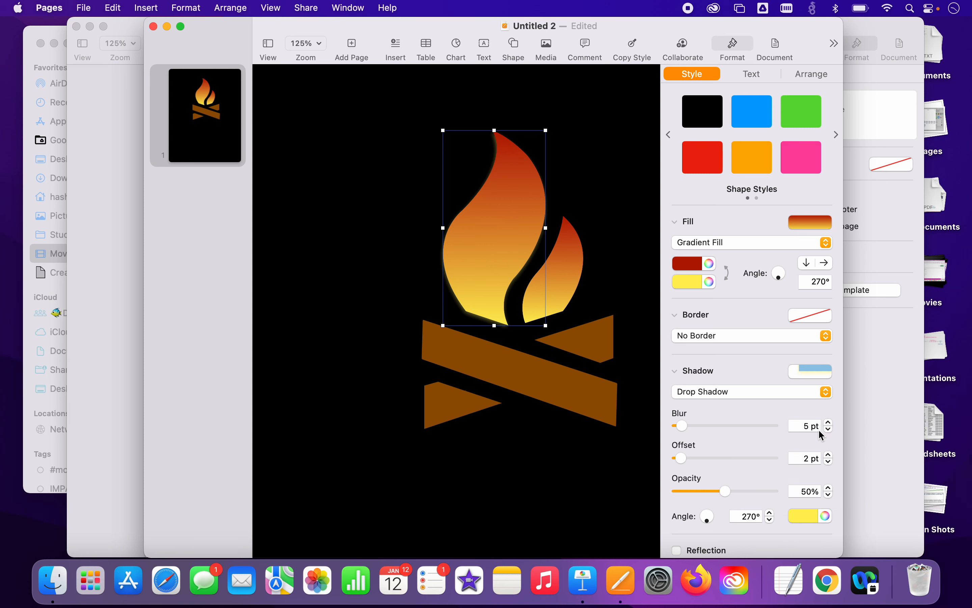
# Step: Raise the large flame's shadow blur to 28 pt, trying a white shadow before returning its colour to light yellow
pyautogui.click(815, 517)
pyautogui.click(748, 482)
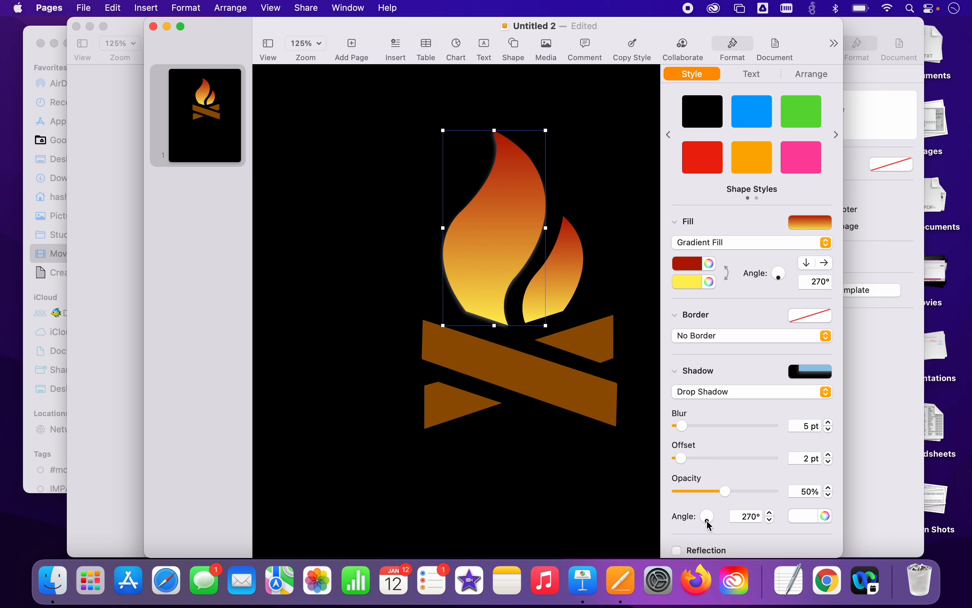
pyautogui.moveTo(682, 425); pyautogui.dragTo(714, 435)
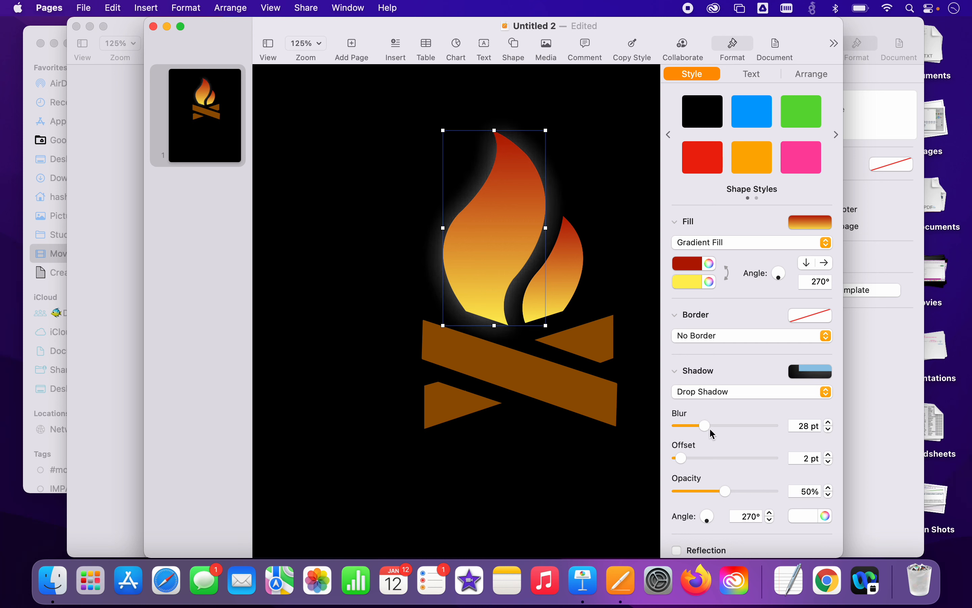
pyautogui.click(808, 516)
pyautogui.click(831, 431)
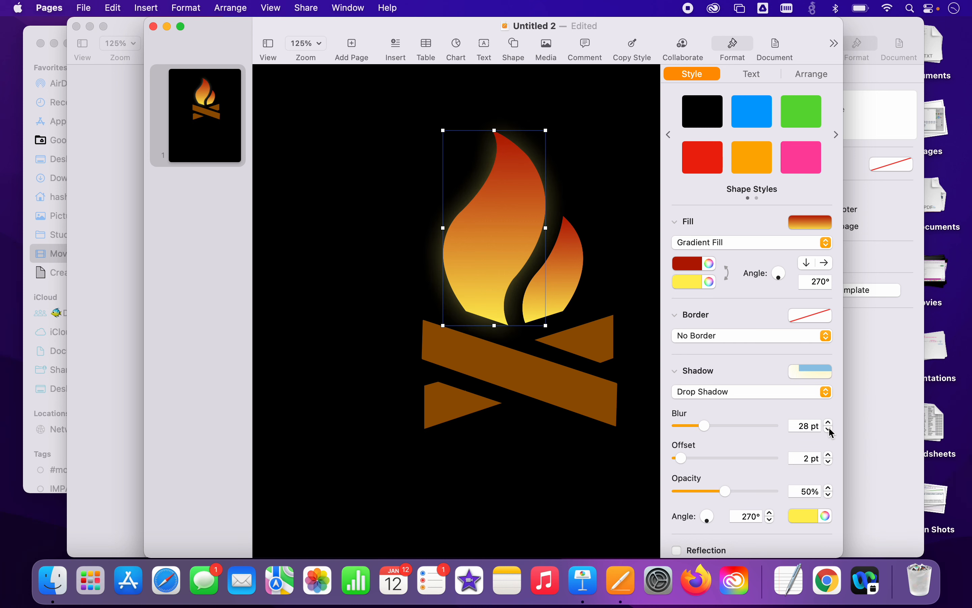
pyautogui.click(591, 487)
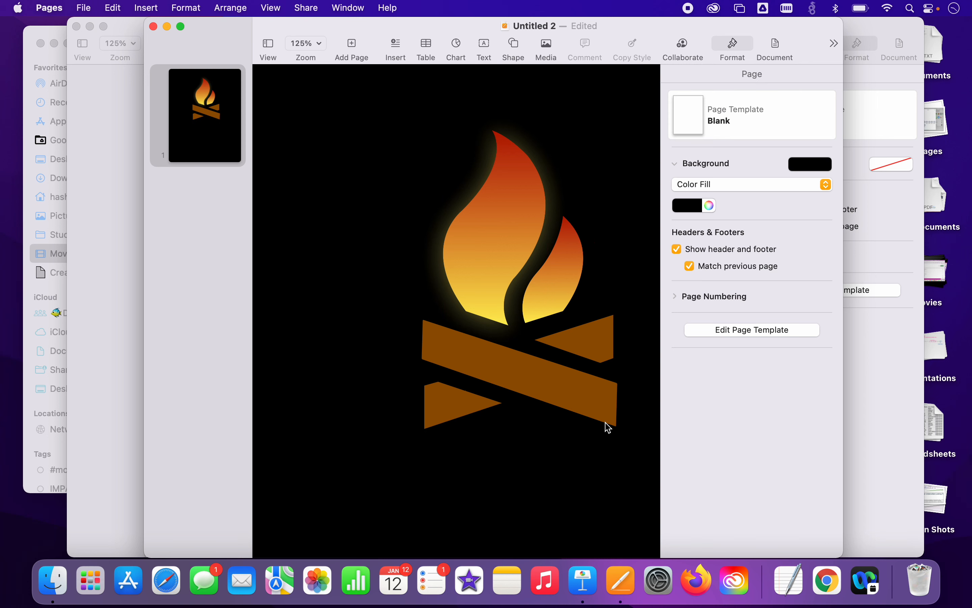
# Step: Set the page background back to No Fill and zoom out to 92% to show the whole campfire
pyautogui.click(697, 207)
pyautogui.click(705, 184)
pyautogui.press('Return')
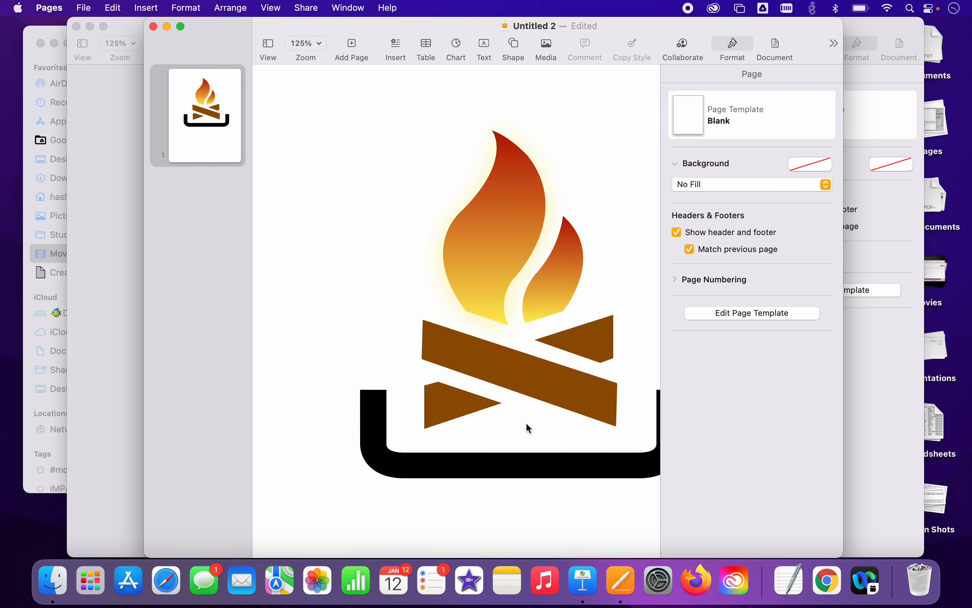
pyautogui.scroll(-3, 525, 422)
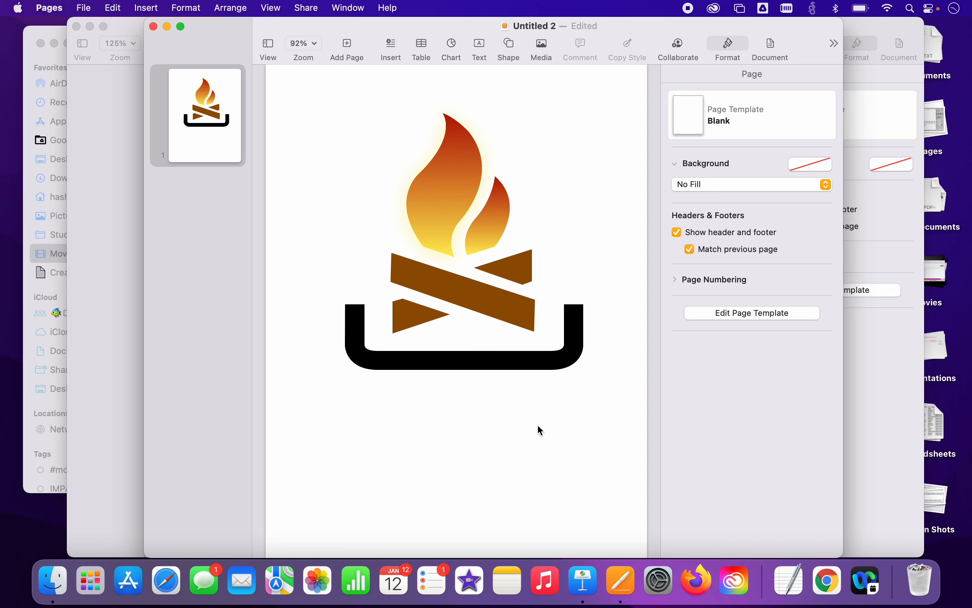
# Step: Select all the campfire pieces together and delete them from the page
pyautogui.click(457, 193)
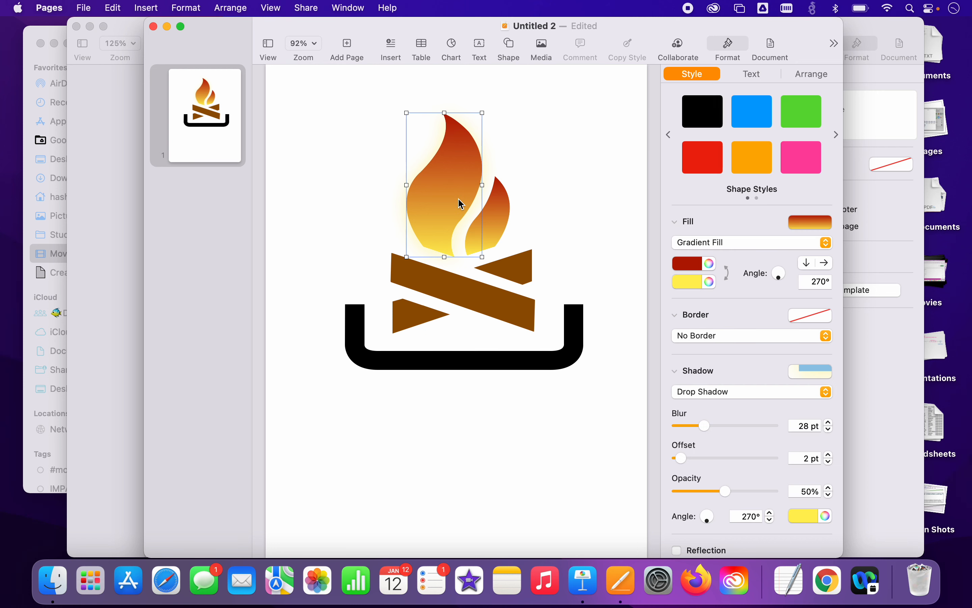
pyautogui.click(455, 285)
pyautogui.click(554, 418)
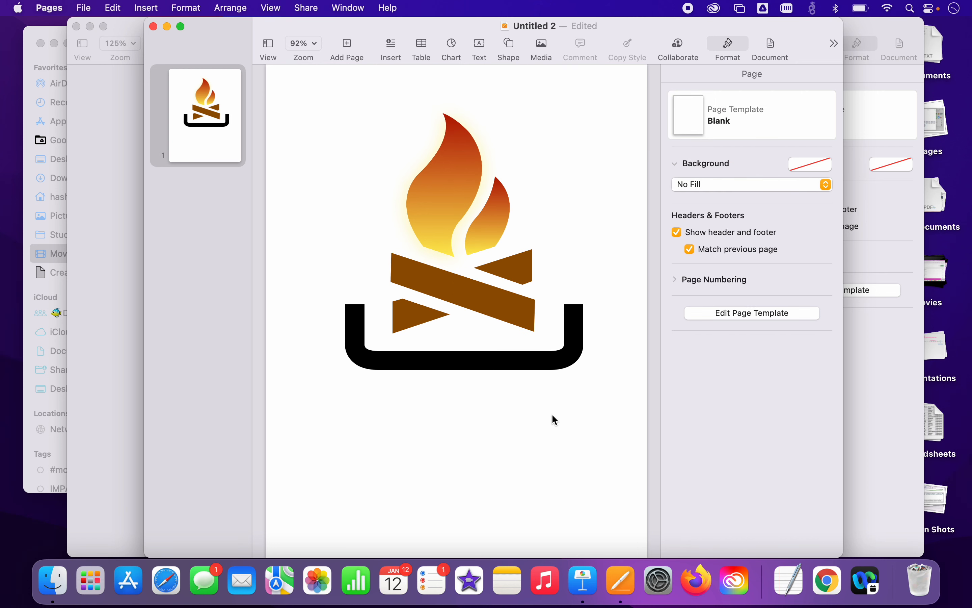
pyautogui.moveTo(428, 312); pyautogui.dragTo(340, 122)
pyautogui.press('Delete')
# Step: Search the shape library for "cat" and insert the walking cat shape
pyautogui.click(505, 49)
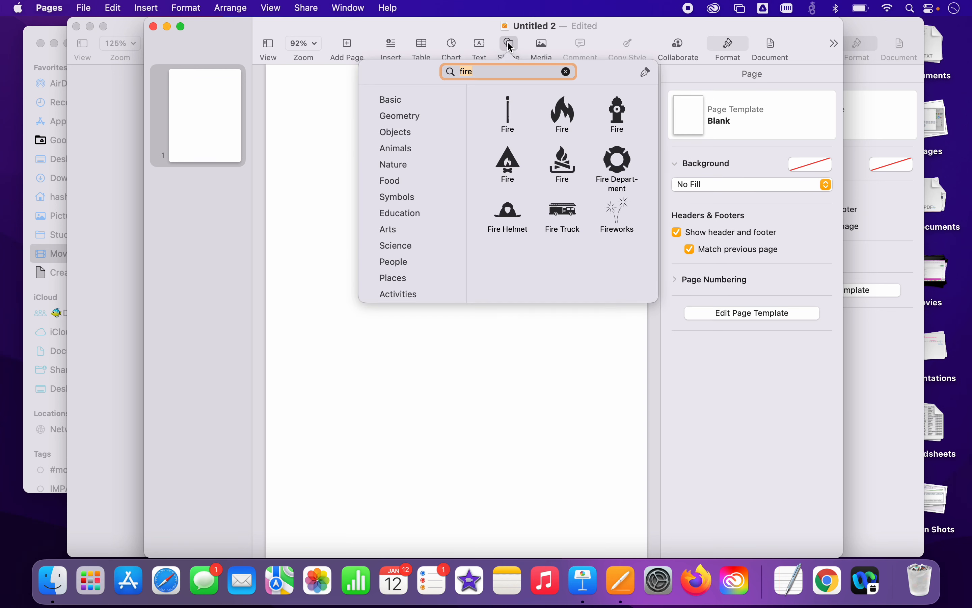
pyautogui.write('cat')
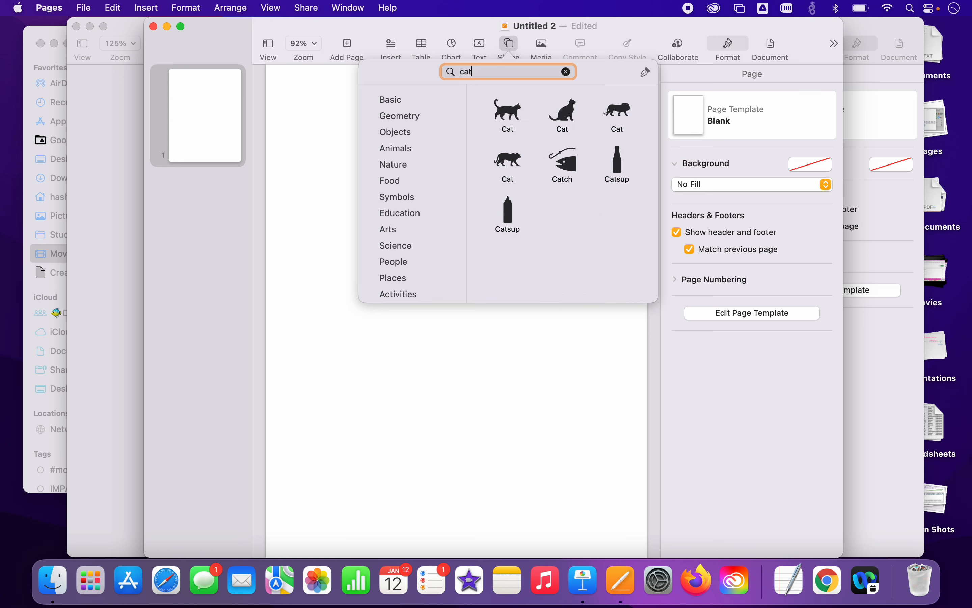
pyautogui.click(514, 118)
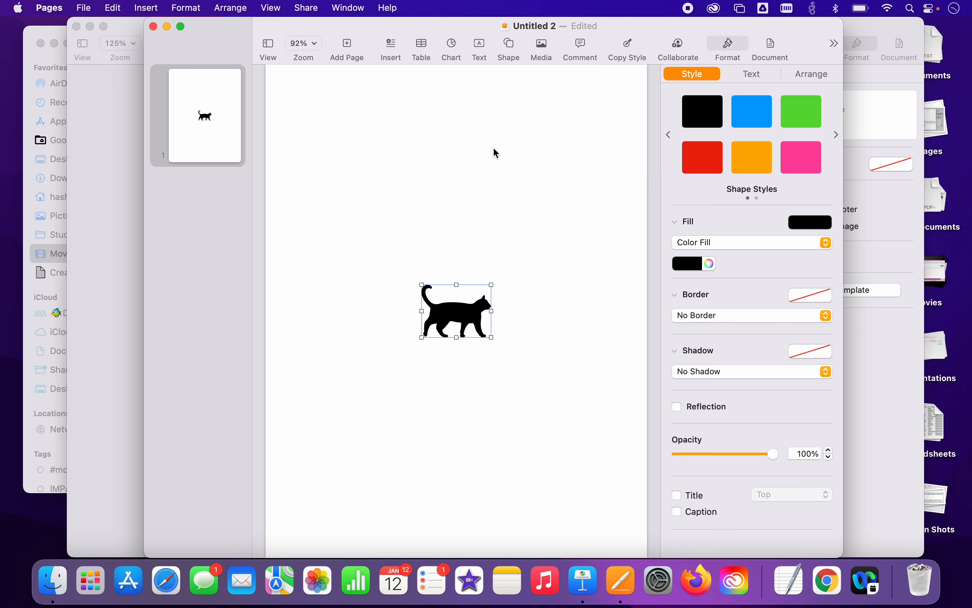
# Step: Enlarge the cat shape to span most of the page width and leave it selected
pyautogui.moveTo(475, 320); pyautogui.dragTo(618, 442)
pyautogui.click(545, 461)
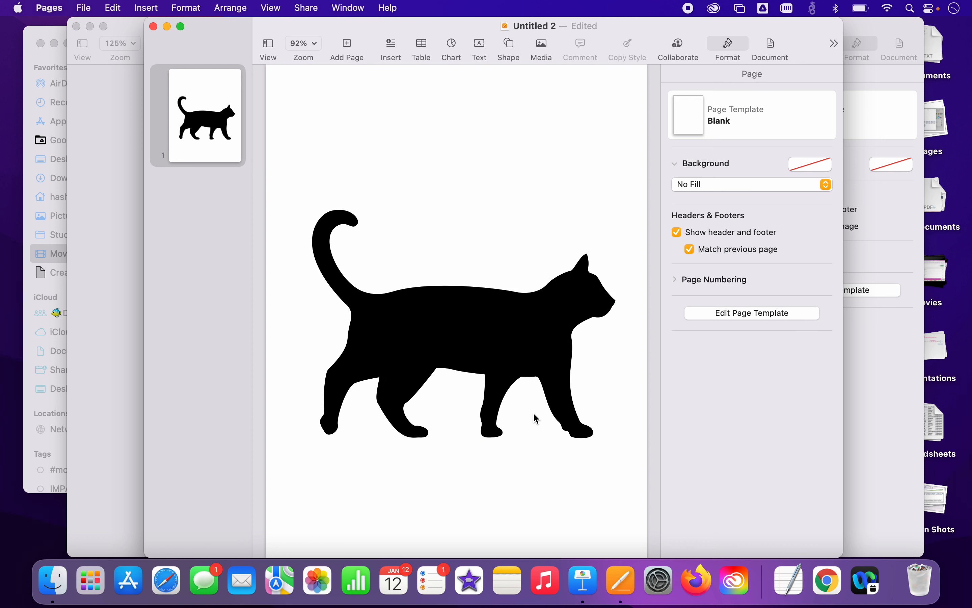
pyautogui.click(571, 370)
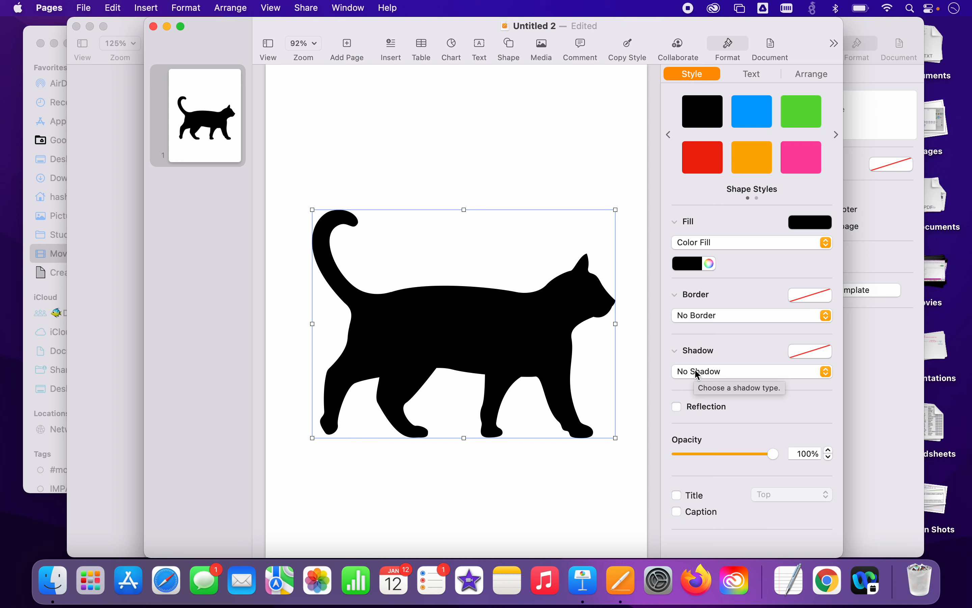
# Step: Apply a Contact Shadow to the cat shape and deselect it to check the result
pyautogui.click(685, 377)
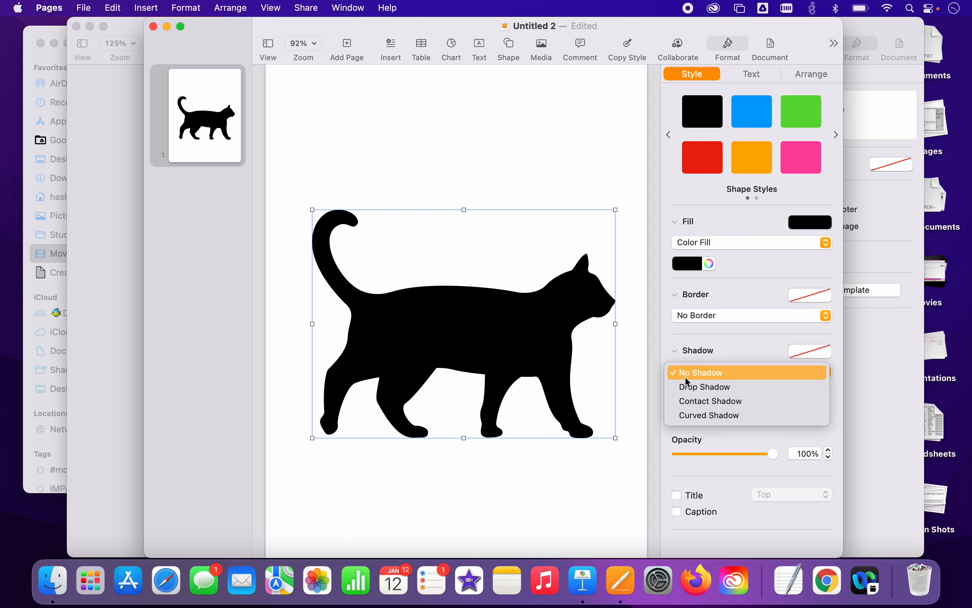
pyautogui.click(687, 400)
pyautogui.click(533, 508)
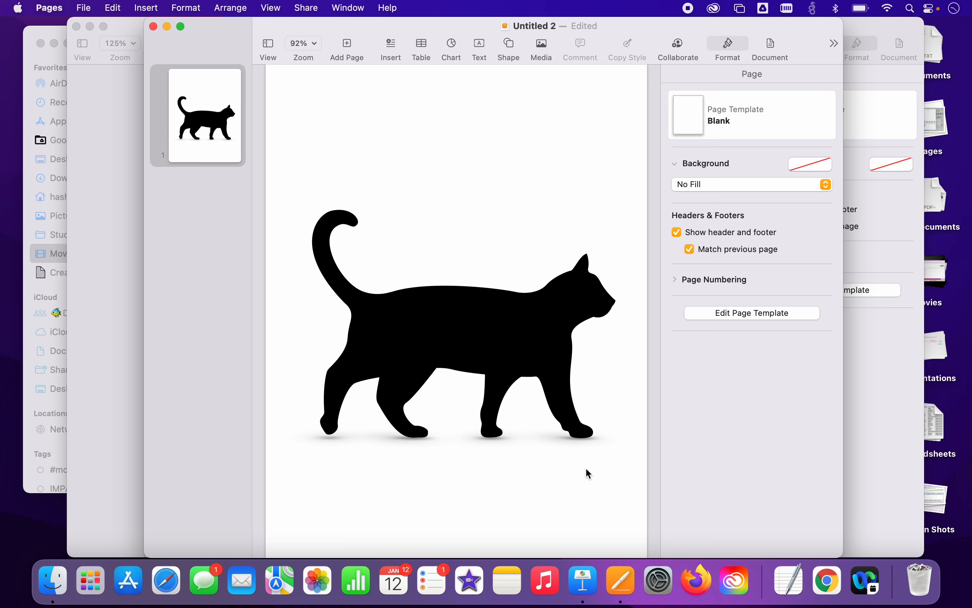
pyautogui.scroll(-3, 586, 468)
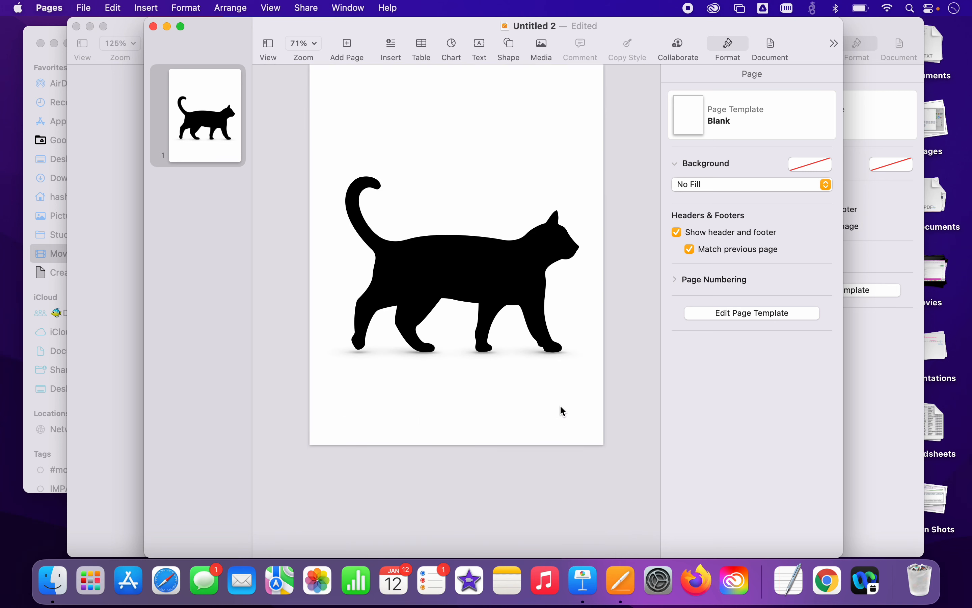
pyautogui.scroll(3, 561, 407)
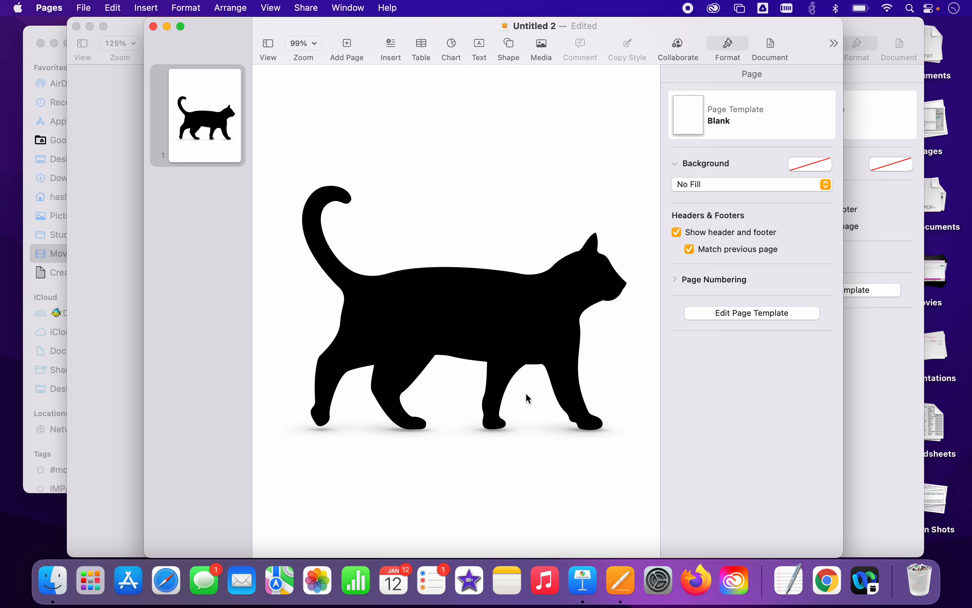
# Step: Move the cat shape down so its legs run past the bottom edge of the page, leaving the upper half empty
pyautogui.click(516, 339)
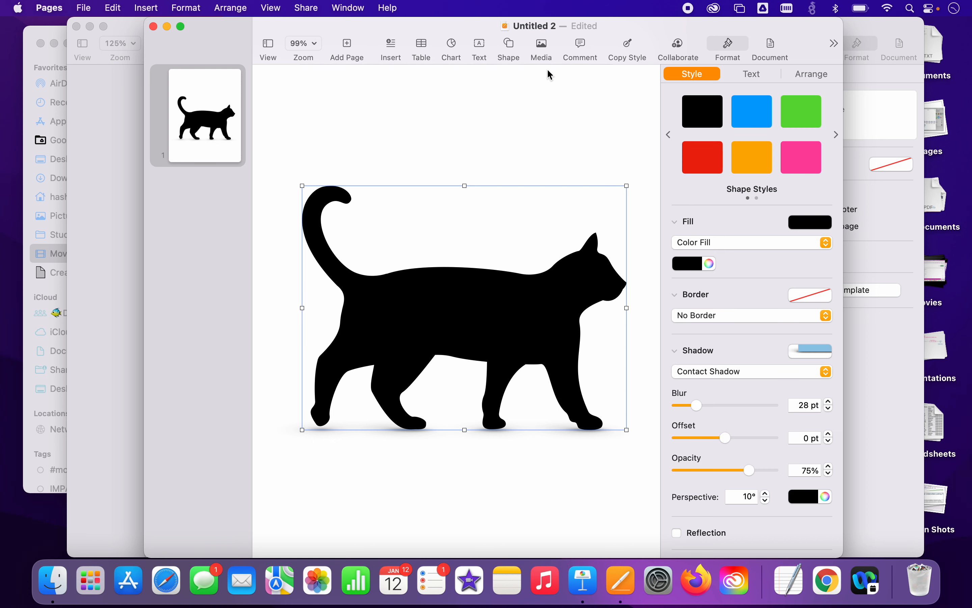
pyautogui.click(507, 43)
pyautogui.click(362, 103)
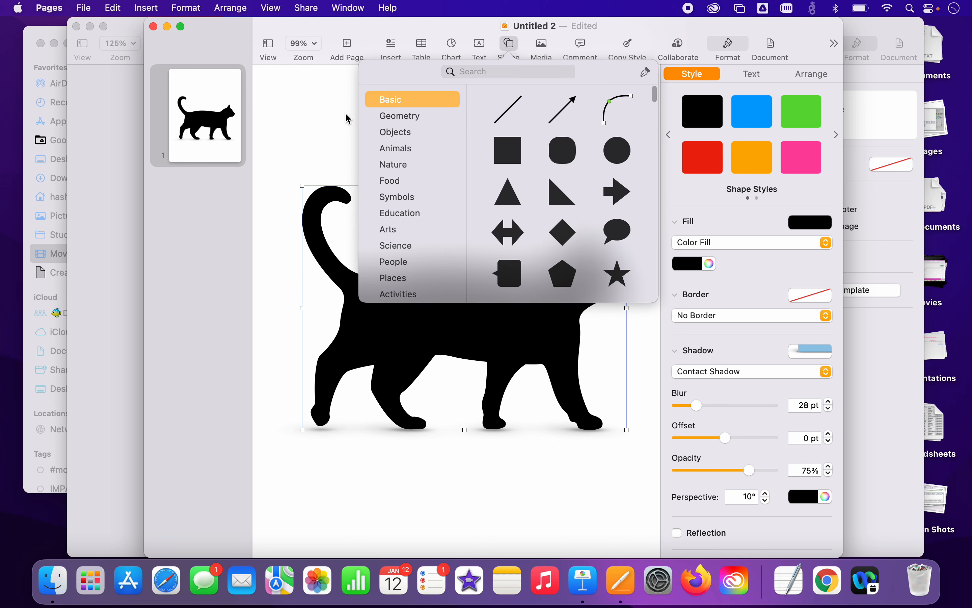
pyautogui.click(318, 126)
pyautogui.moveTo(296, 144); pyautogui.dragTo(549, 430)
pyautogui.moveTo(549, 354); pyautogui.dragTo(551, 527)
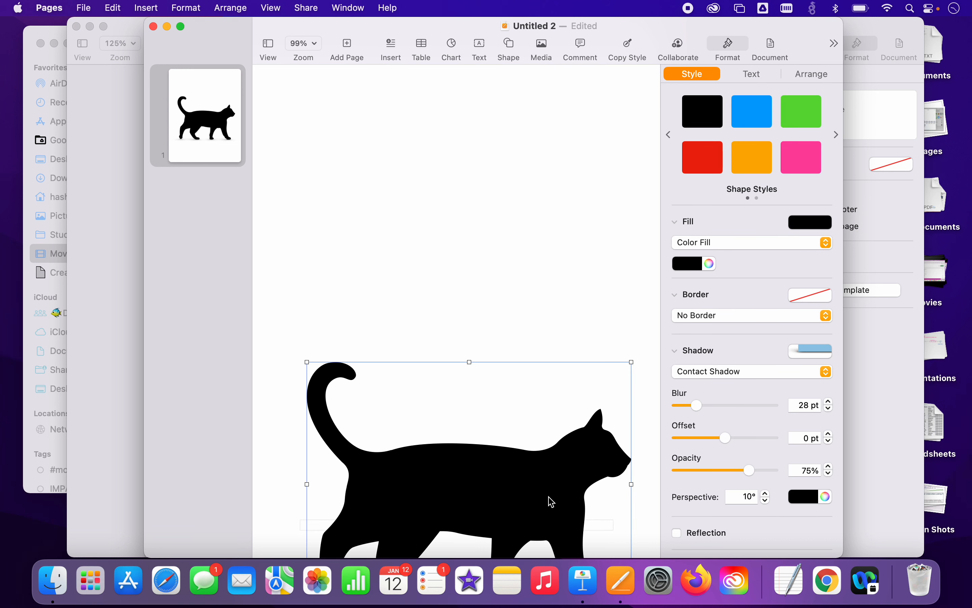
pyautogui.click(544, 231)
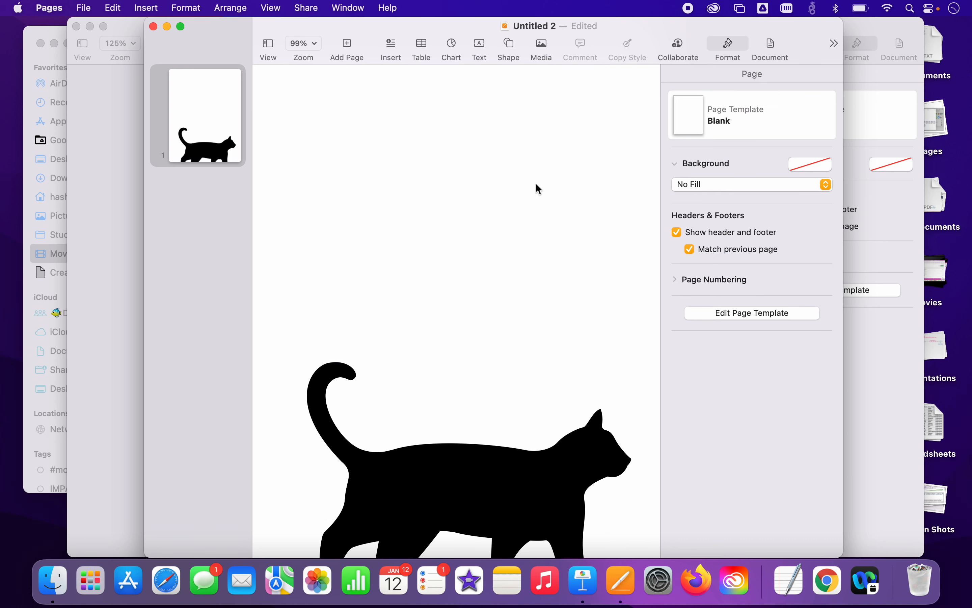
# Step: Insert a basic square, place it in the page's upper-left area above the cat, and fill it with light yellow
pyautogui.click(509, 46)
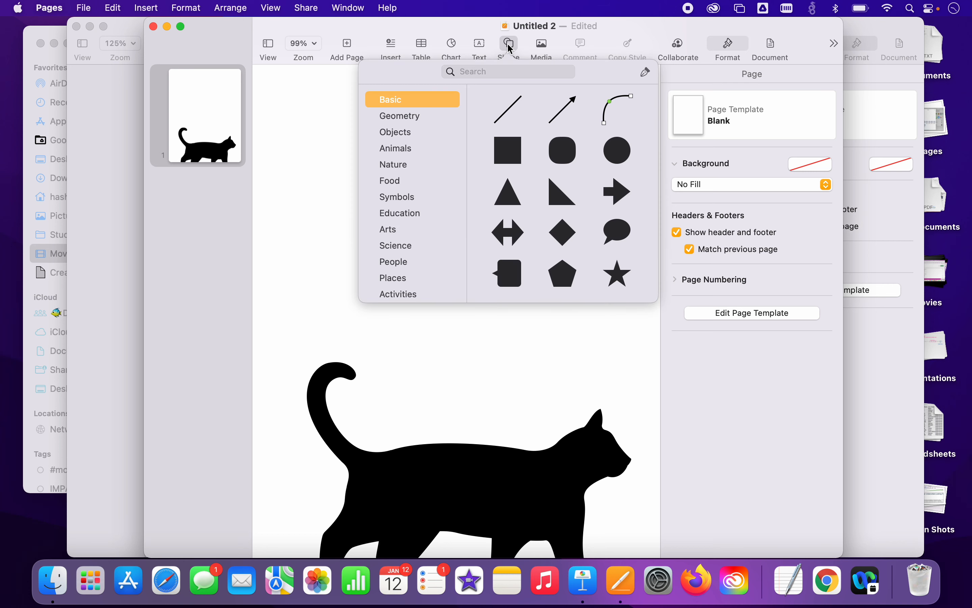
pyautogui.click(508, 151)
pyautogui.moveTo(464, 298); pyautogui.dragTo(341, 163)
pyautogui.click(699, 266)
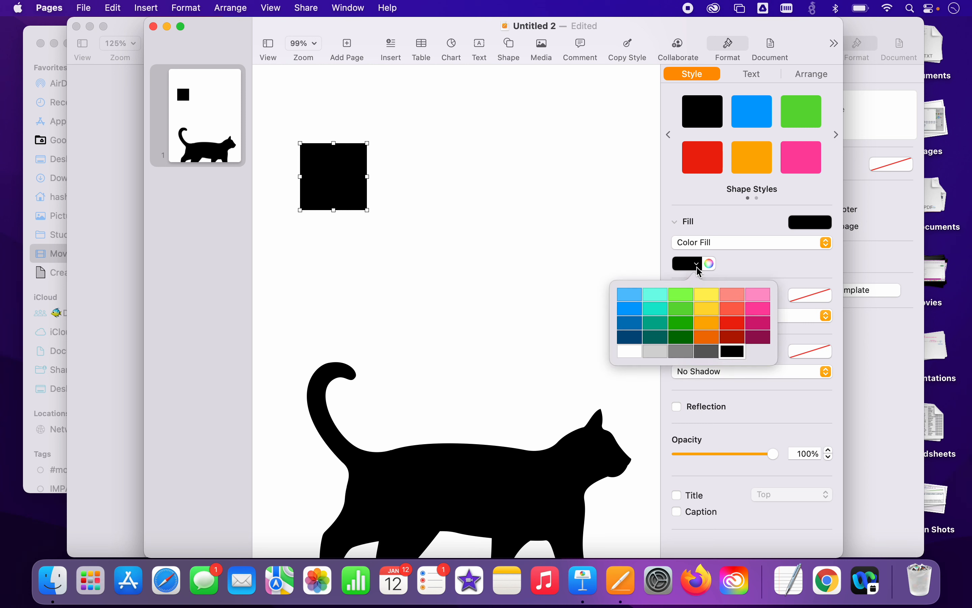
pyautogui.click(706, 293)
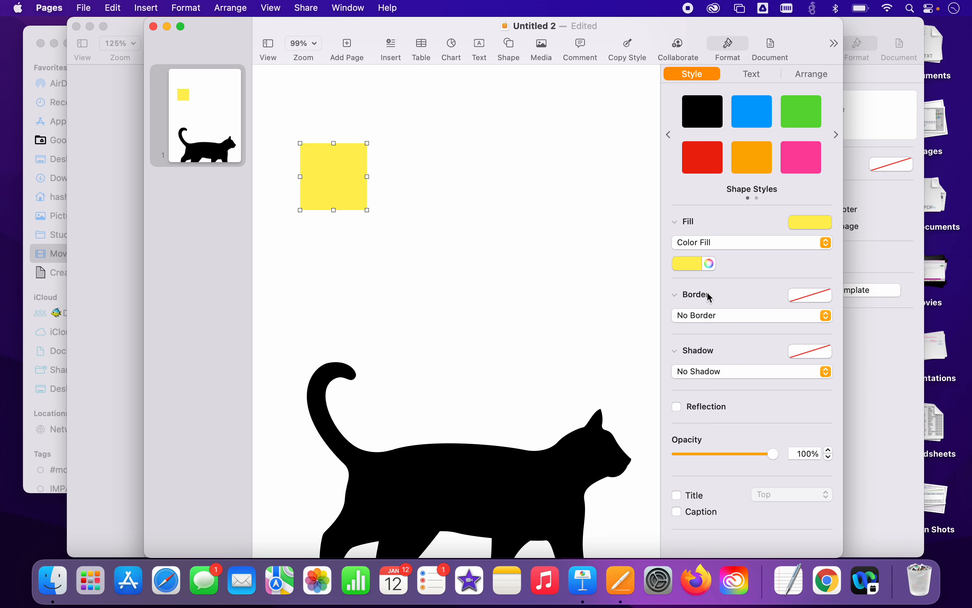
# Step: Apply a Curved Shadow to the yellow square and enlarge it to about twice its width and height
pyautogui.click(695, 366)
pyautogui.click(693, 416)
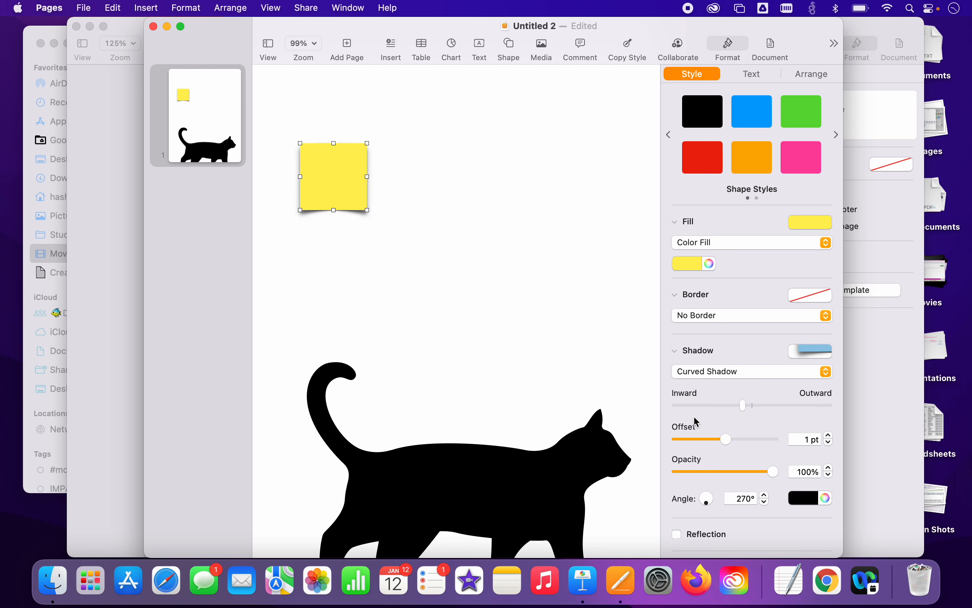
pyautogui.click(420, 211)
pyautogui.click(347, 191)
pyautogui.moveTo(367, 210); pyautogui.dragTo(445, 278)
pyautogui.click(534, 300)
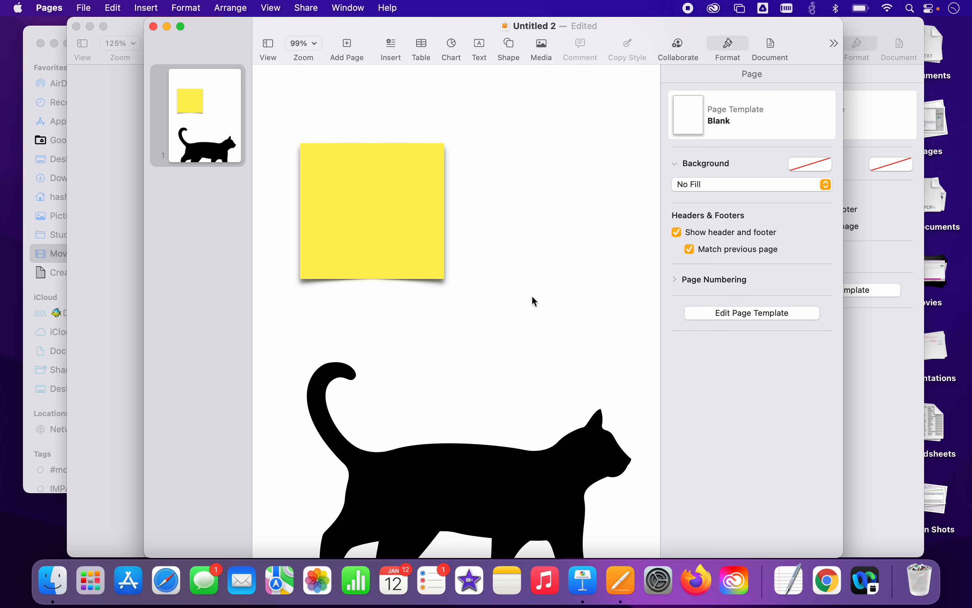
# Step: Set the page background to a Color Fill in white
pyautogui.click(674, 181)
pyautogui.click(690, 197)
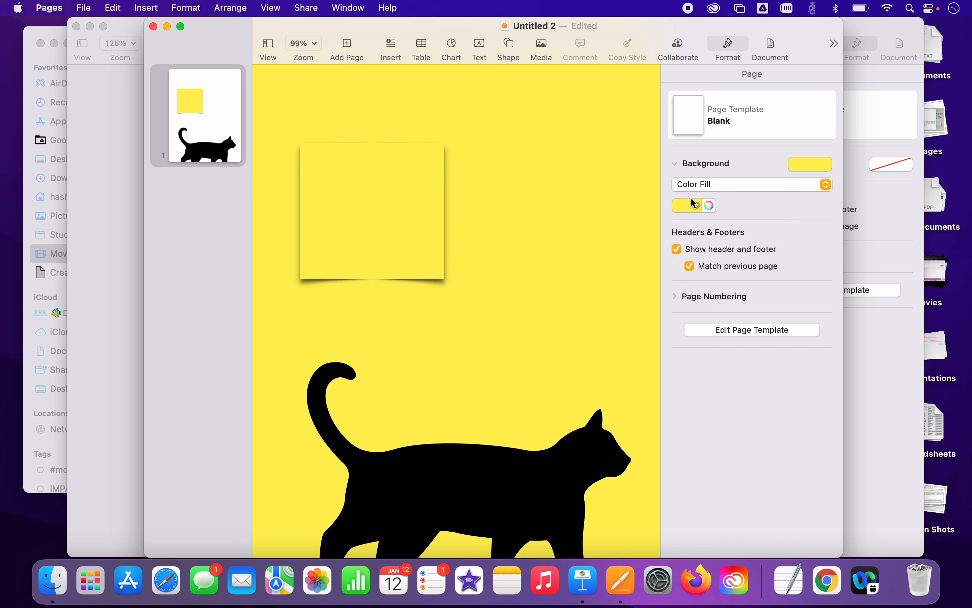
pyautogui.click(696, 207)
pyautogui.click(625, 291)
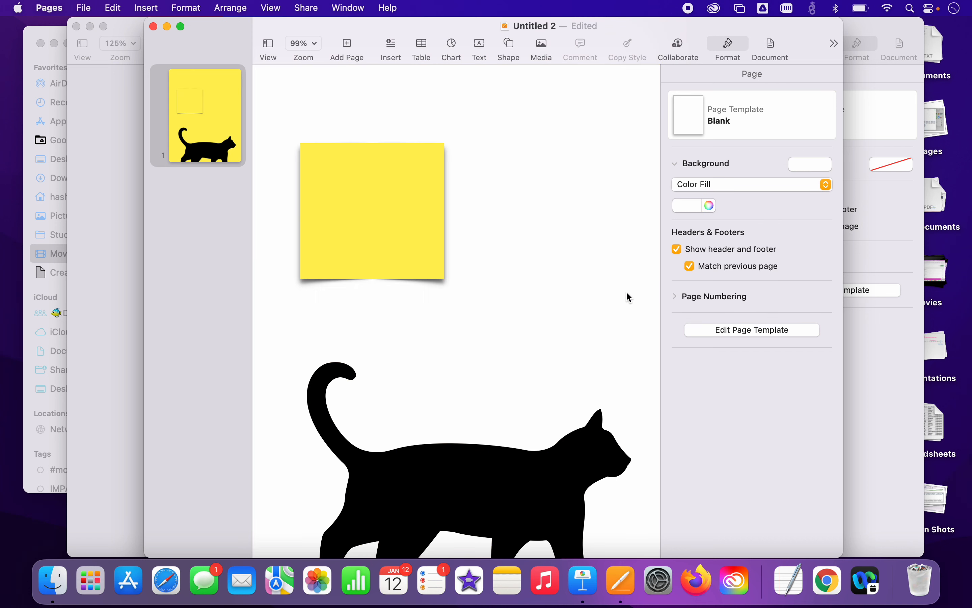
# Step: Shift the yellow square slightly up and to the right, and give it a Picture Frame border
pyautogui.moveTo(418, 219); pyautogui.dragTo(418, 219)
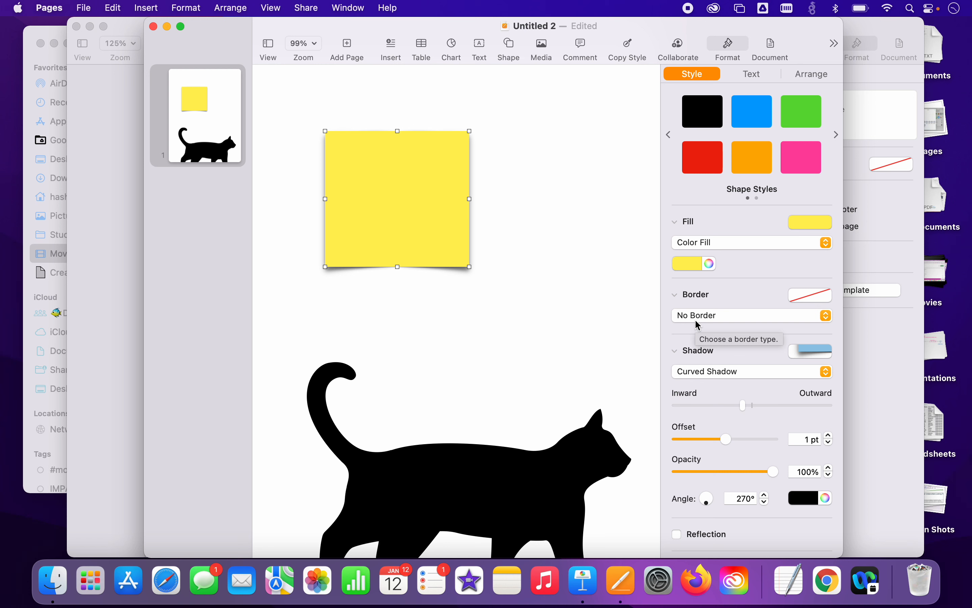
pyautogui.scroll(-3, 698, 325)
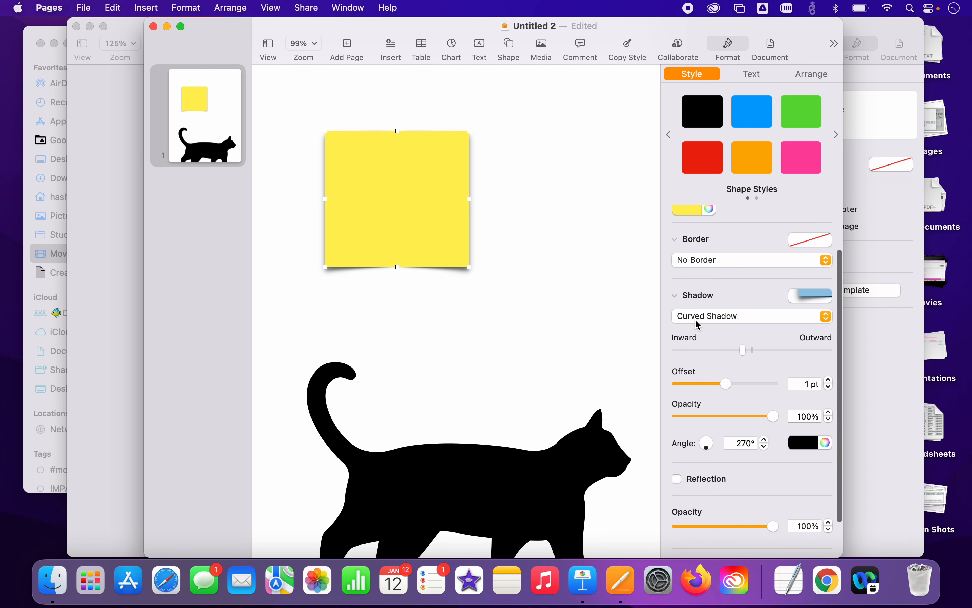
pyautogui.scroll(-3, 696, 321)
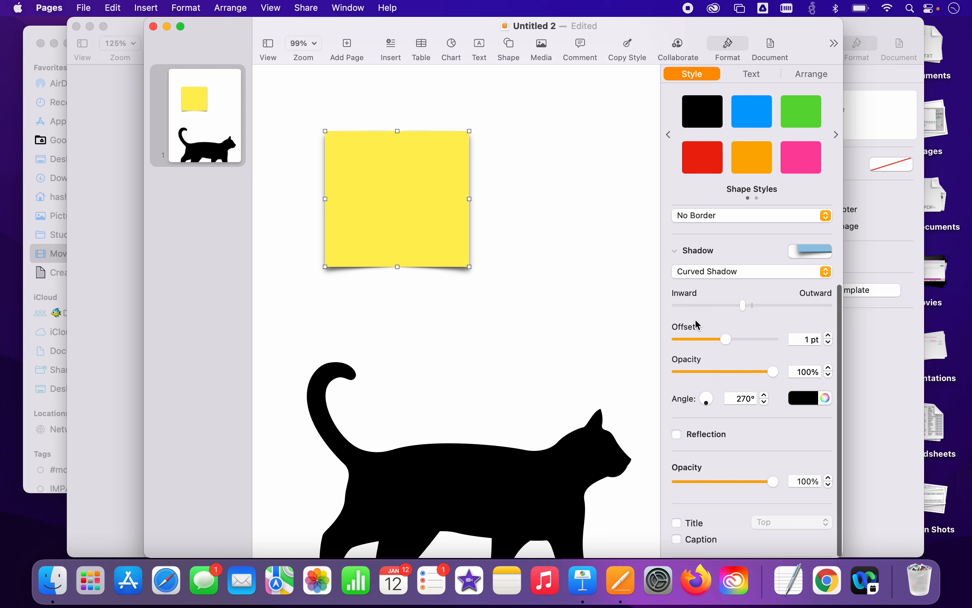
pyautogui.scroll(5, 698, 324)
pyautogui.click(701, 306)
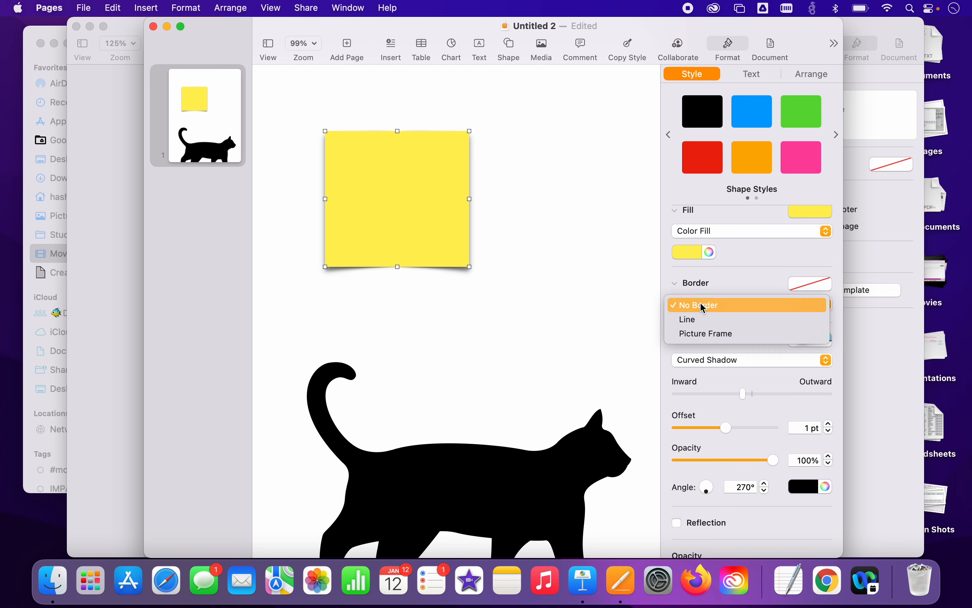
pyautogui.click(708, 337)
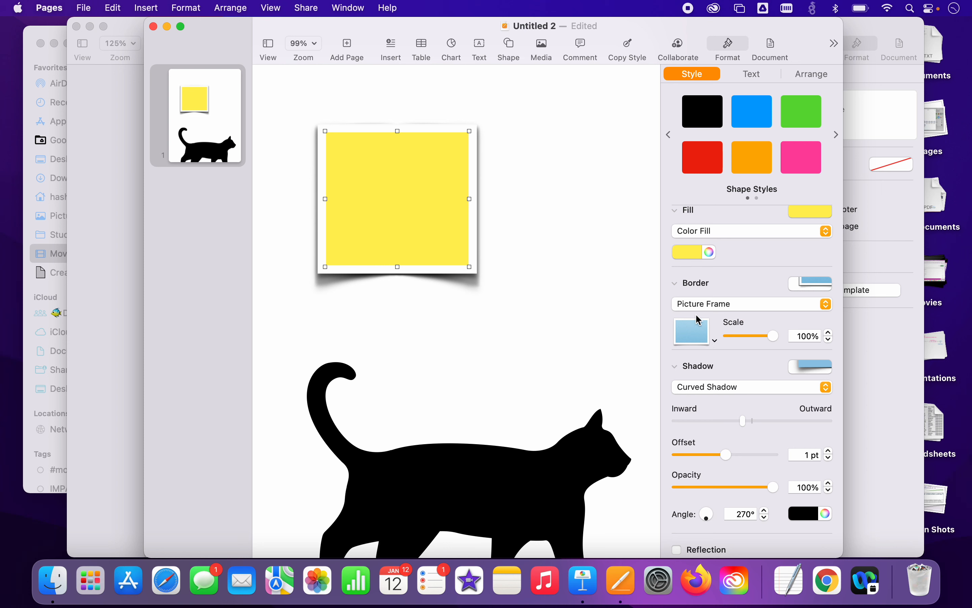
# Step: Try the rounded white, black photo-corner, pinned and slotted-corner picture frame styles on the yellow square
pyautogui.click(717, 341)
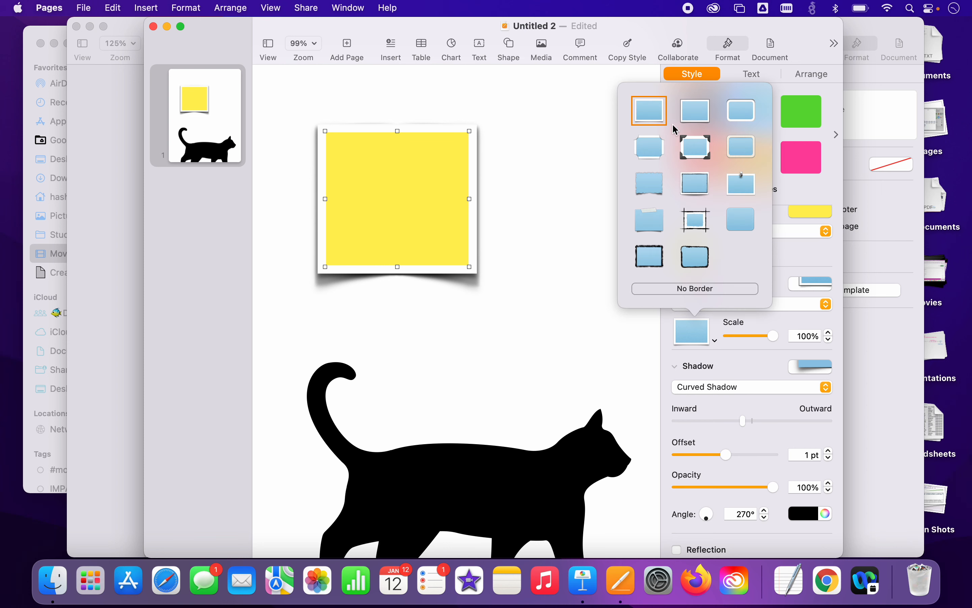
pyautogui.click(742, 111)
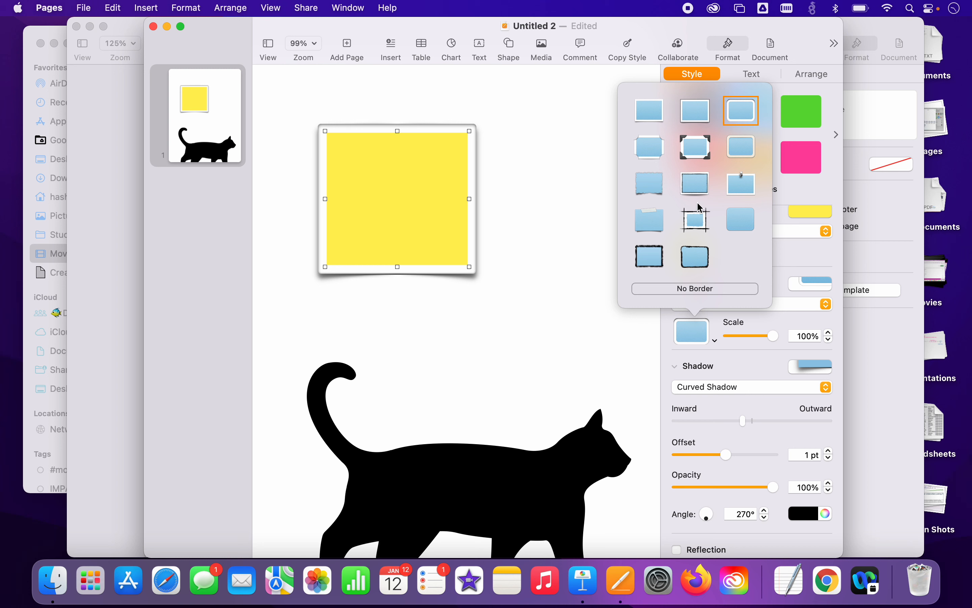
pyautogui.click(697, 148)
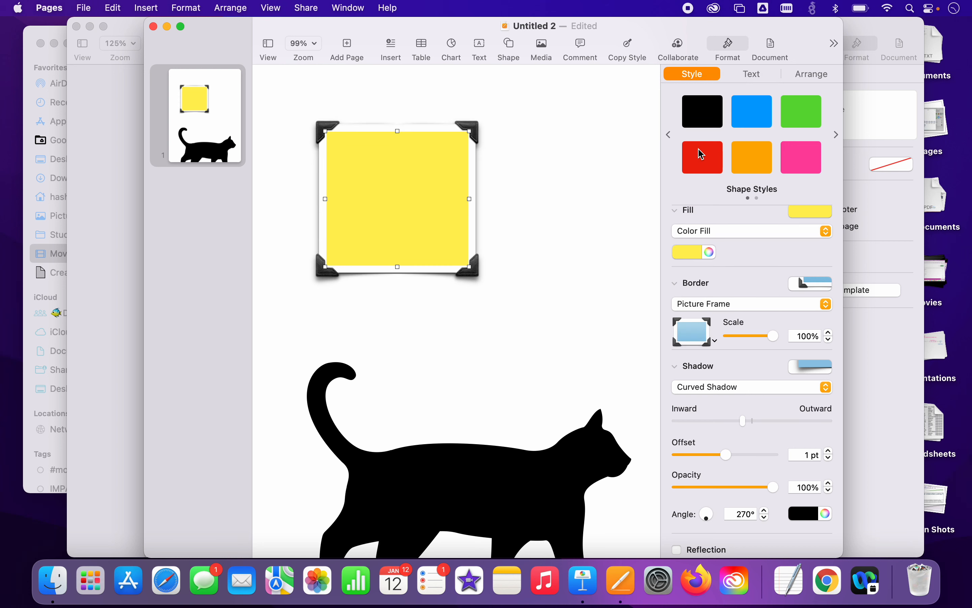
pyautogui.click(709, 342)
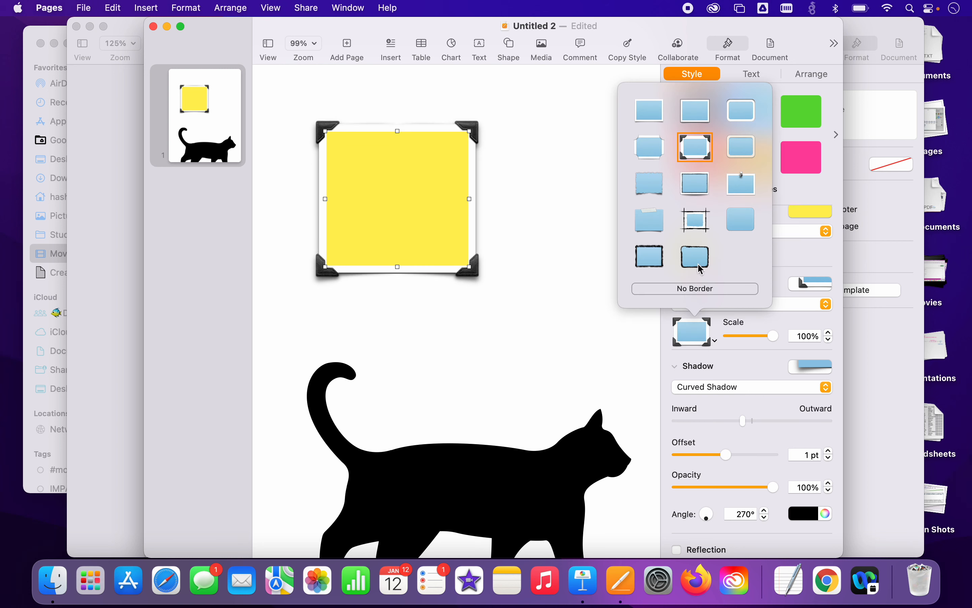
pyautogui.click(742, 183)
pyautogui.click(654, 154)
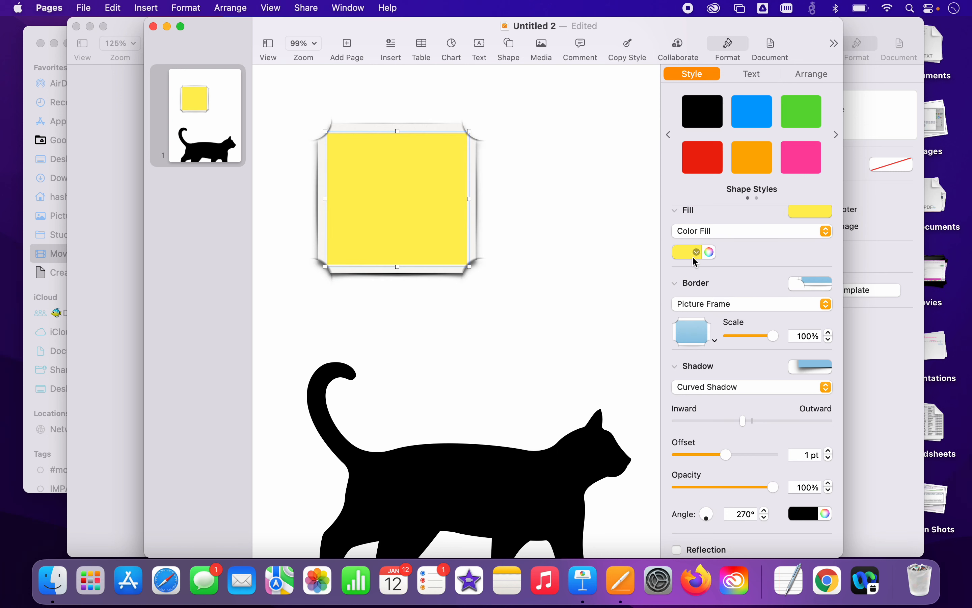
# Step: Change the yellow square's picture frame to the style with a strip of tape across the top edge
pyautogui.click(696, 338)
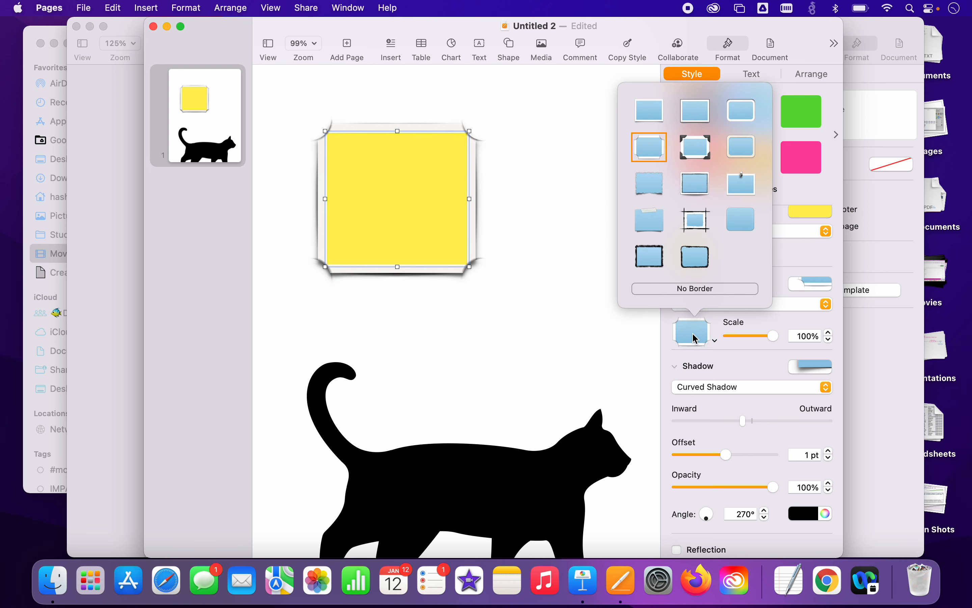
pyautogui.click(652, 226)
pyautogui.click(500, 332)
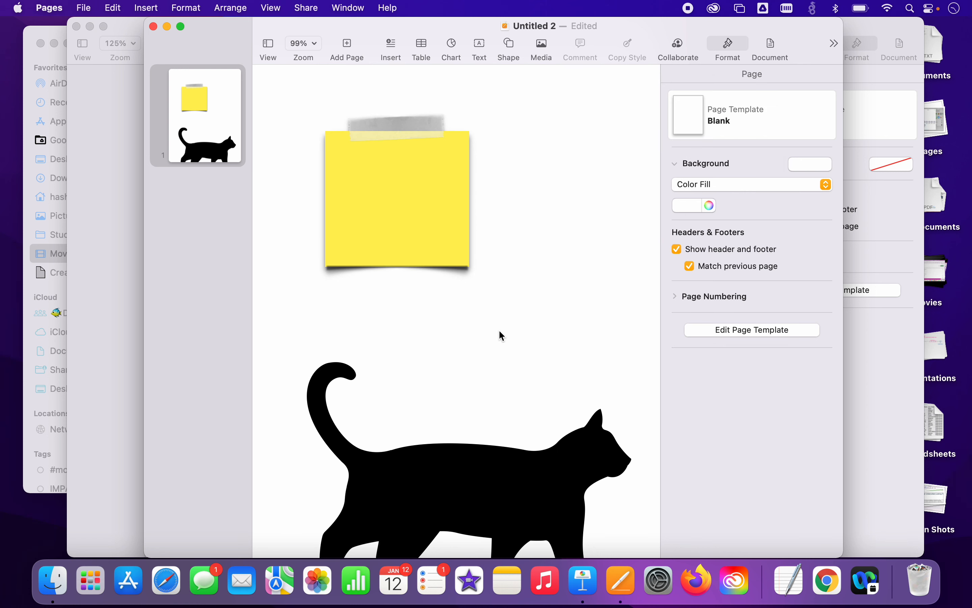
# Step: Enlarge the taped yellow note slightly and rotate it a little counterclockwise, then deselect it
pyautogui.click(414, 120)
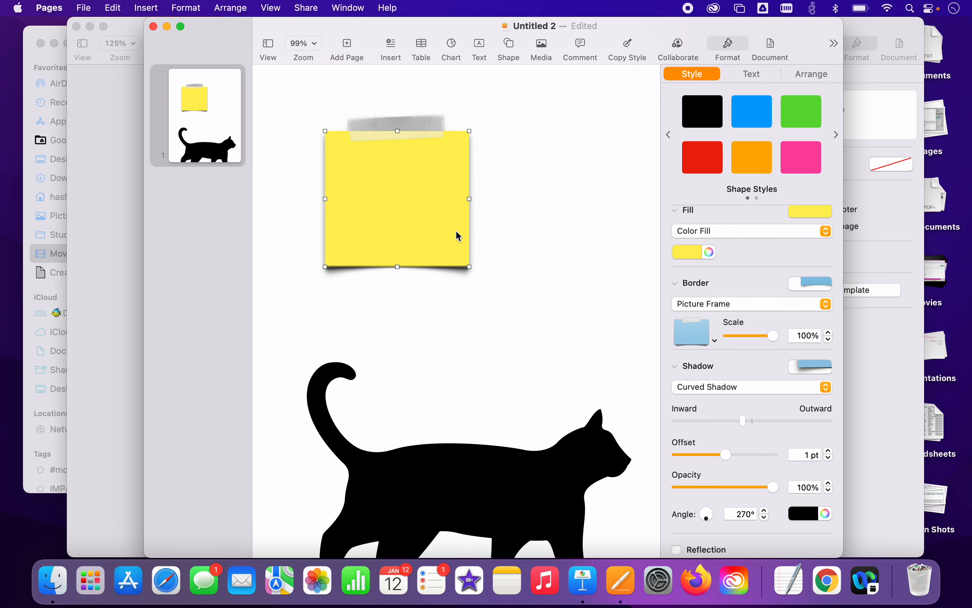
pyautogui.moveTo(469, 267); pyautogui.dragTo(499, 275)
pyautogui.moveTo(480, 260); pyautogui.dragTo(490, 247)
pyautogui.click(538, 274)
pyautogui.scroll(2, 539, 274)
pyautogui.scroll(-2, 582, 289)
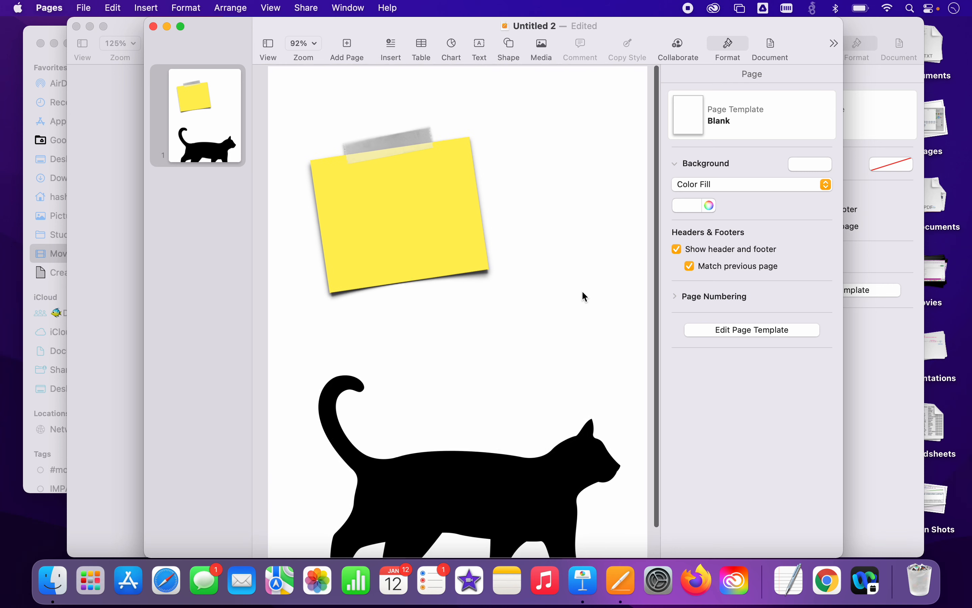
# Step: Move the cat shape up so it fits entirely on the page below the yellow note
pyautogui.scroll(-5, 580, 298)
pyautogui.scroll(-2, 580, 298)
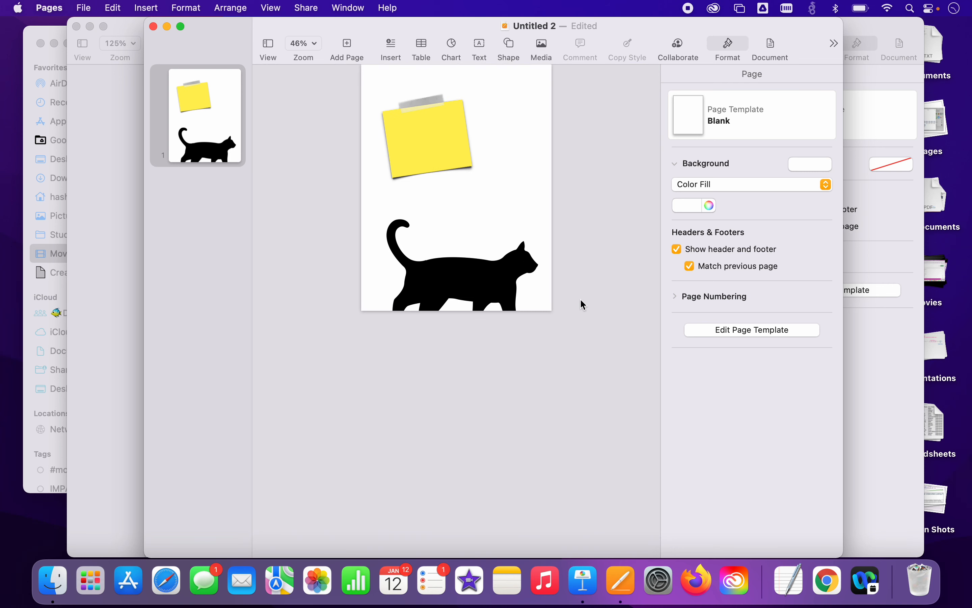
pyautogui.click(494, 257)
pyautogui.moveTo(494, 257); pyautogui.dragTo(490, 254)
pyautogui.click(599, 194)
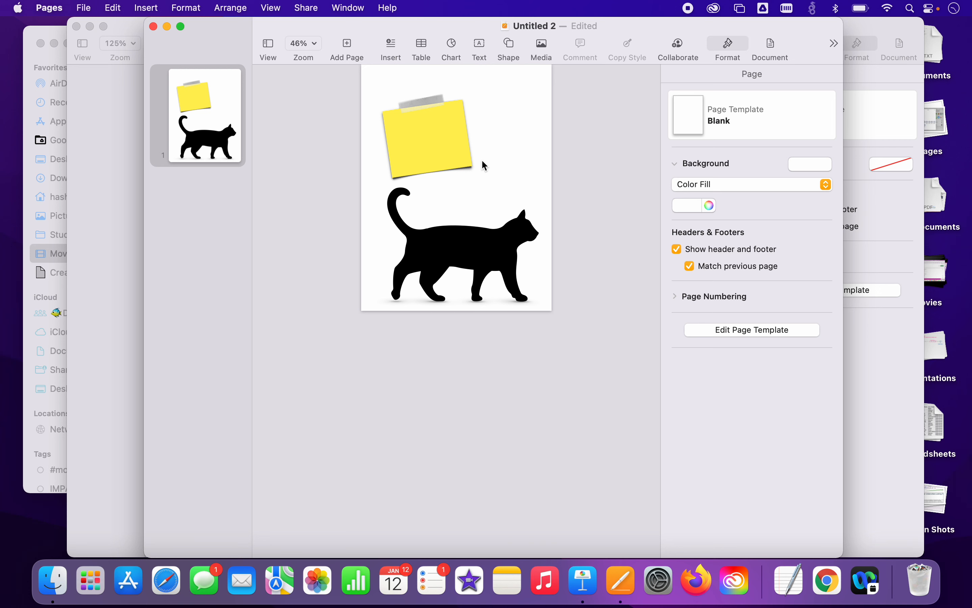
pyautogui.scroll(5, 450, 121)
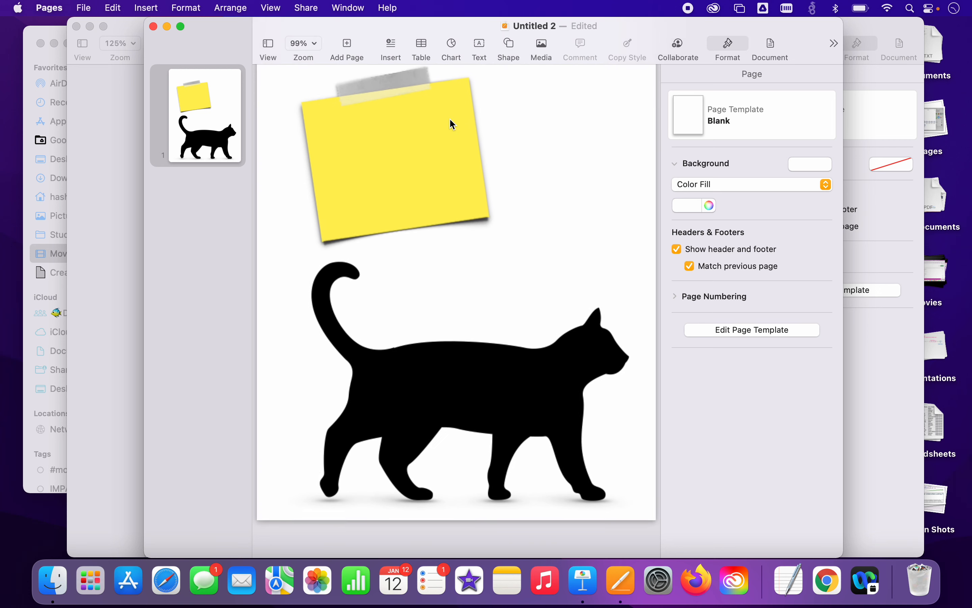